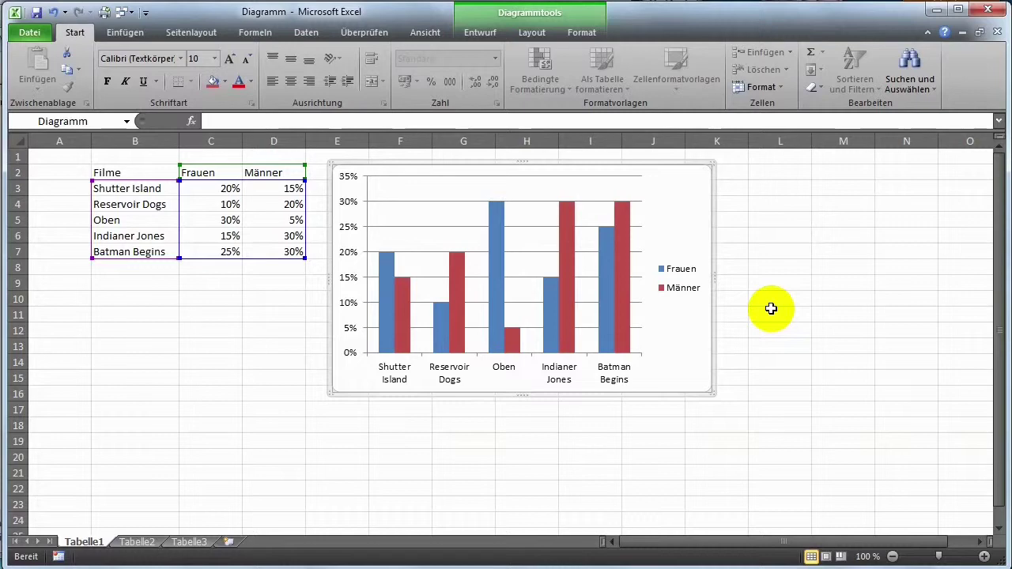
- Select the Frauen/Männer column chart and bring up its Chart Tools Layout options
left_click(765, 218)
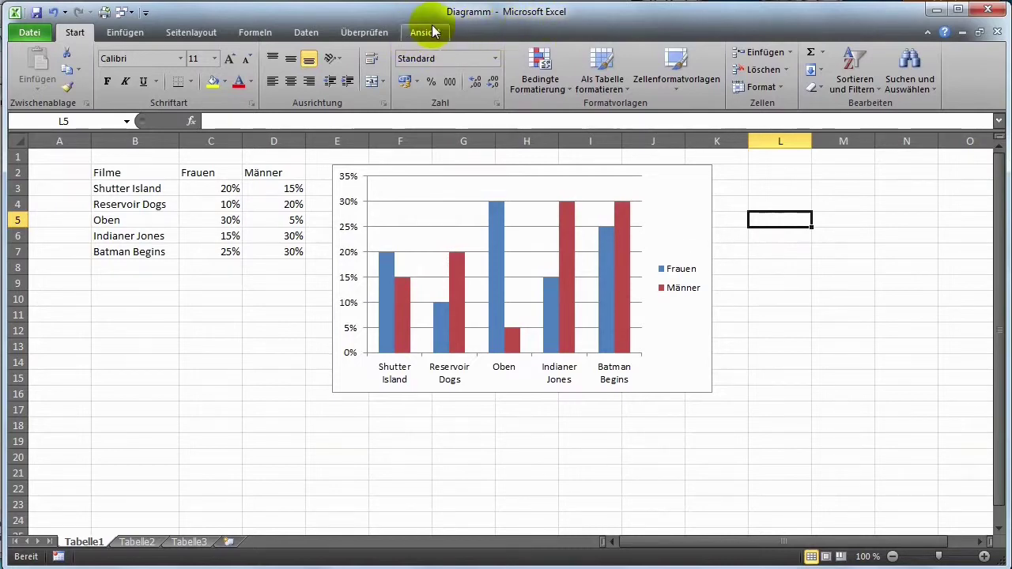
left_click(677, 218)
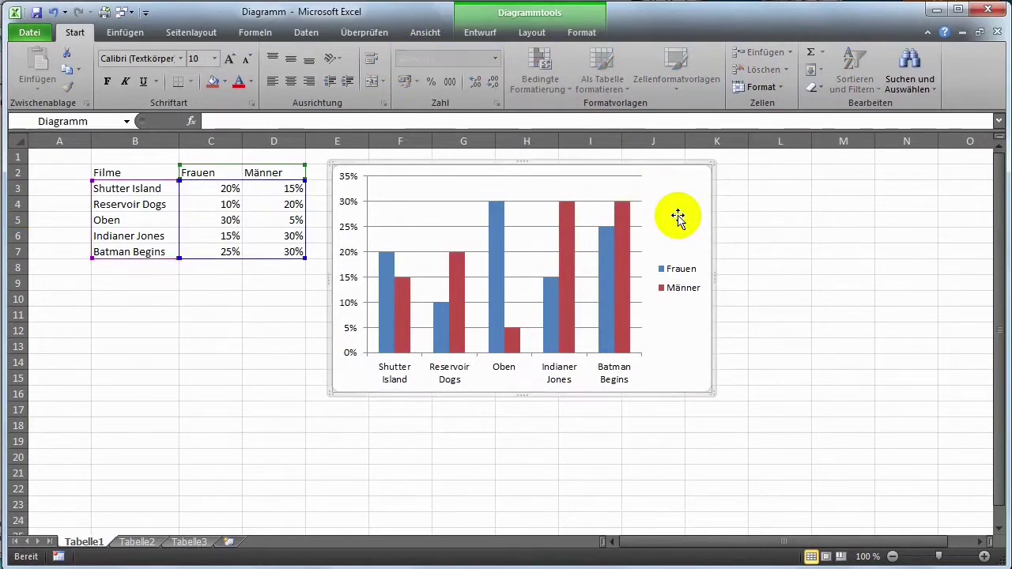
left_click(590, 32)
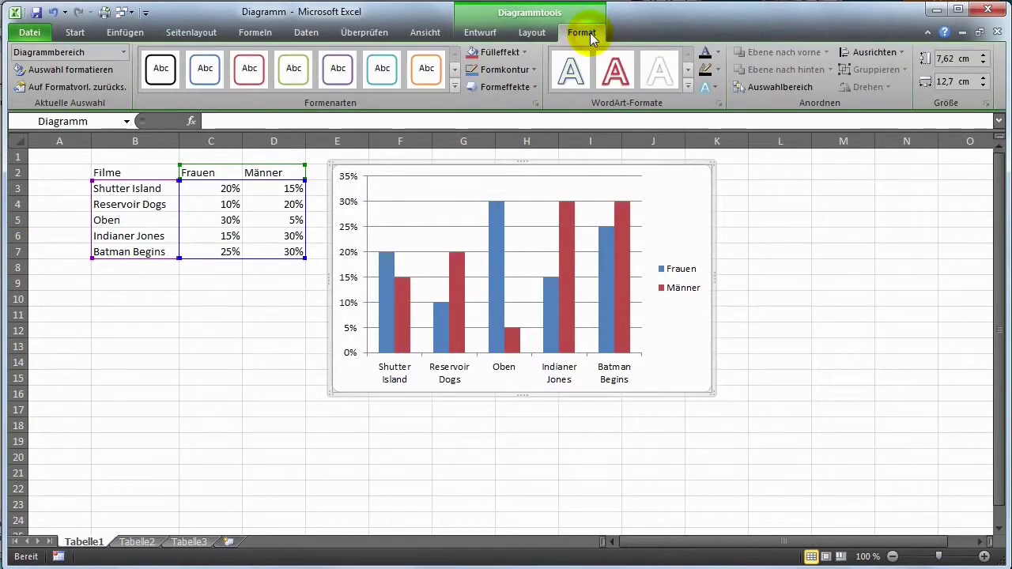
left_click(540, 36)
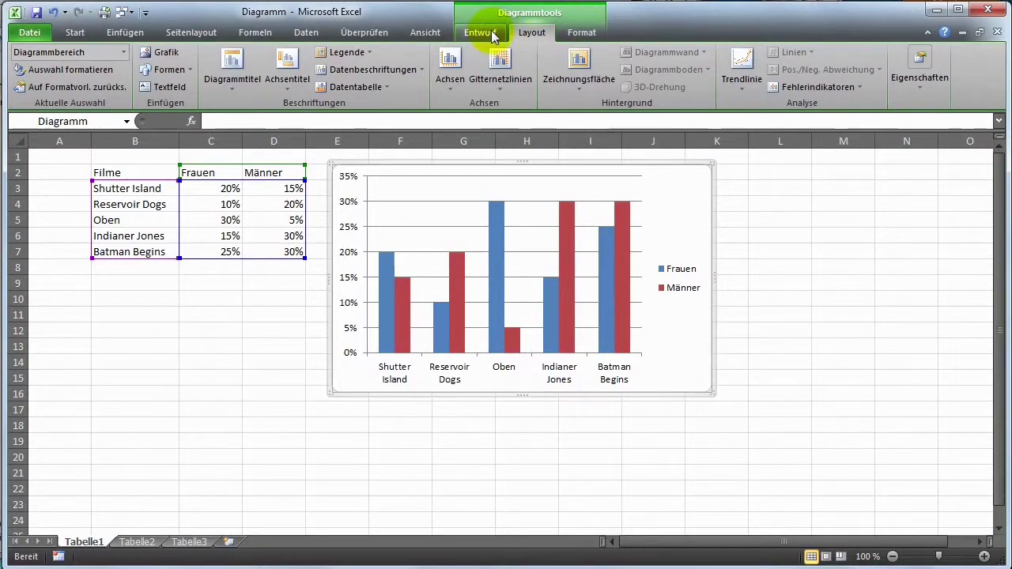
- Try several chart layouts, settling on Layout 1 with a Diagrammtitel chart title
left_click(491, 30)
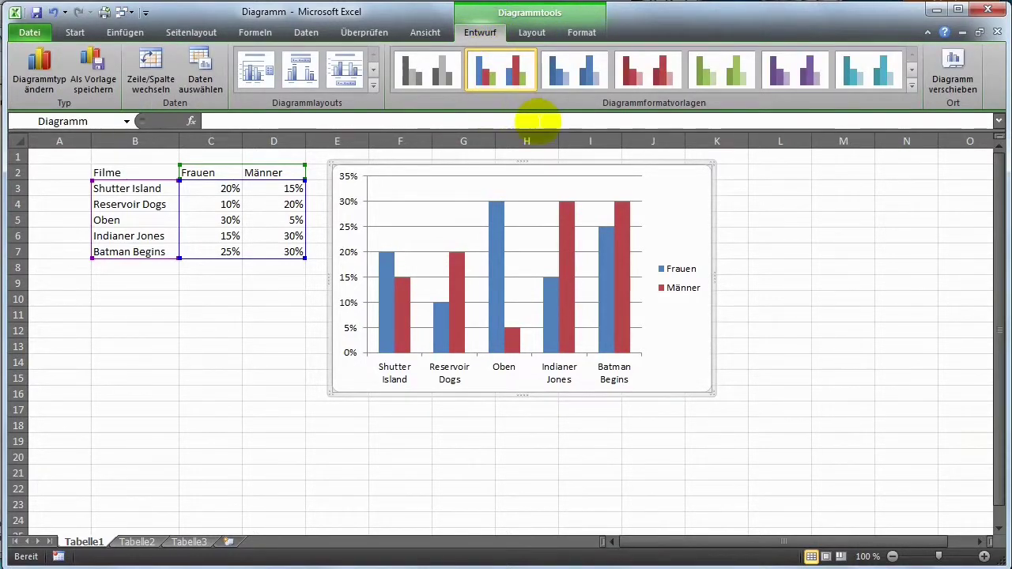
left_click(370, 85)
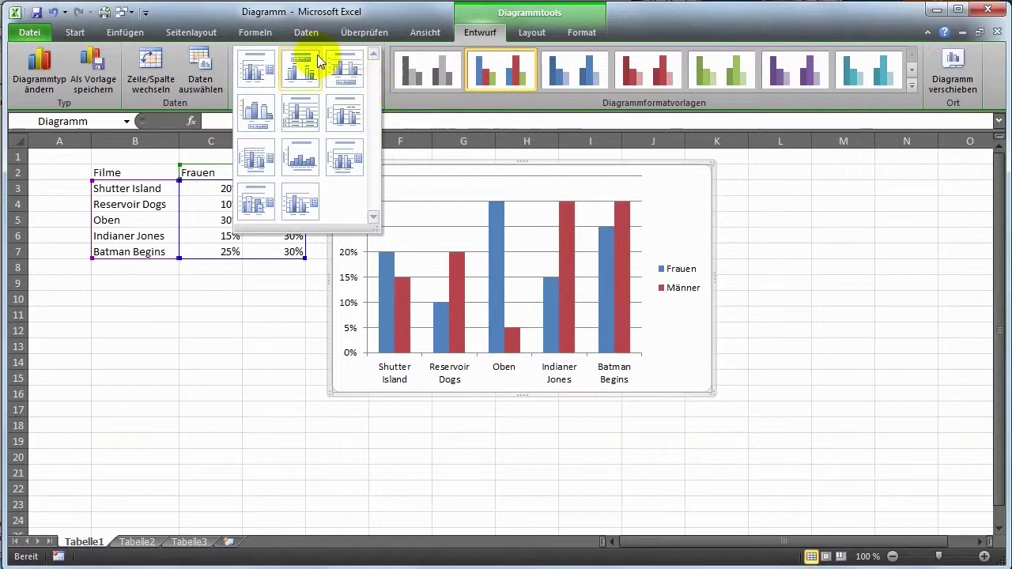
left_click(266, 127)
left_click(371, 85)
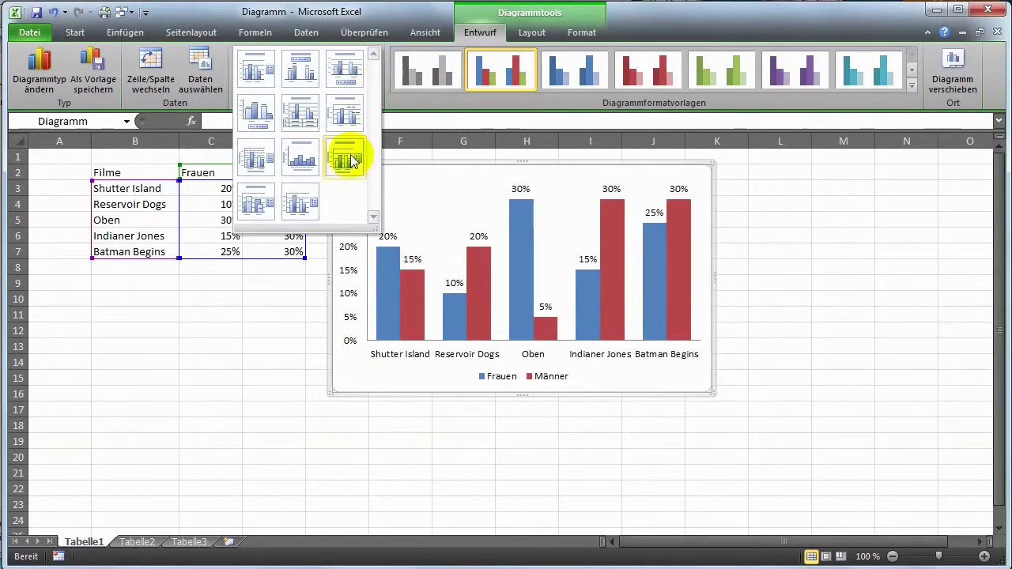
left_click(351, 160)
left_click(373, 86)
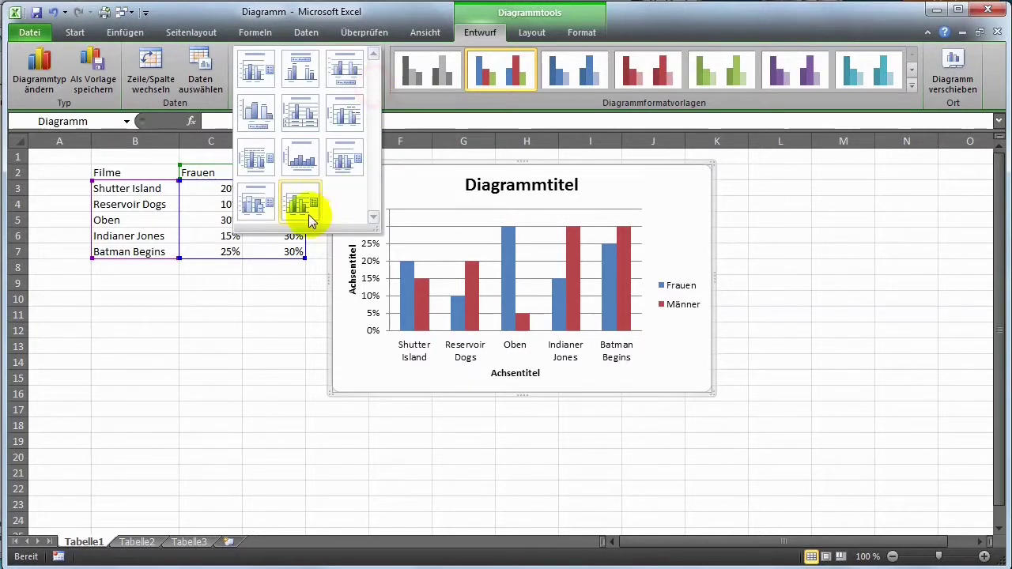
left_click(308, 214)
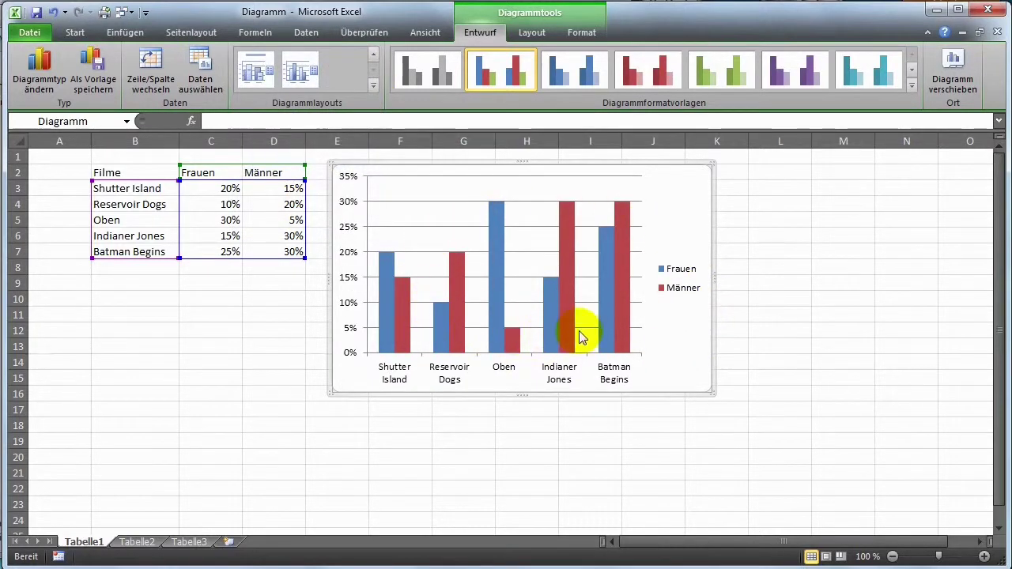
left_click(373, 85)
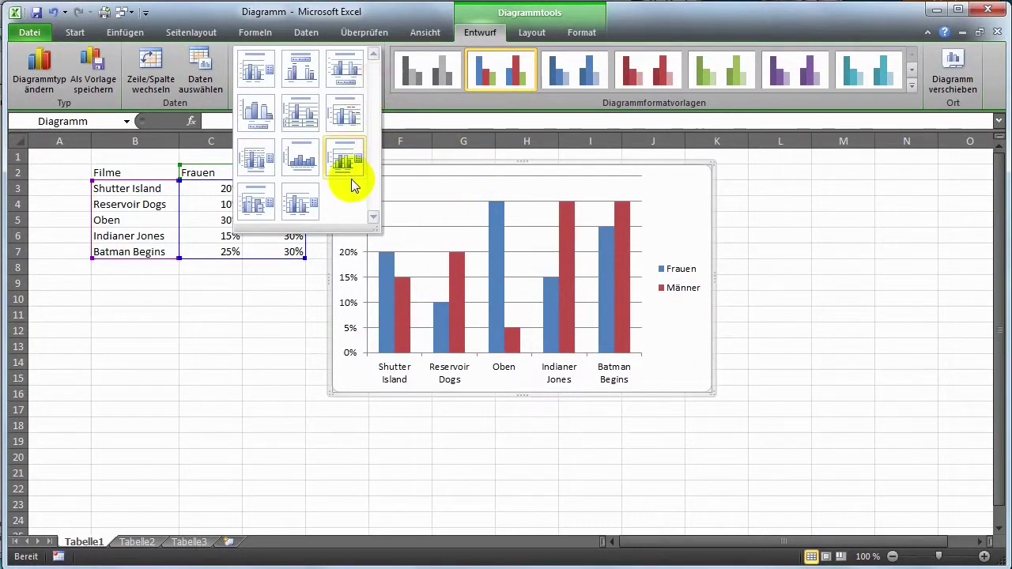
left_click(256, 68)
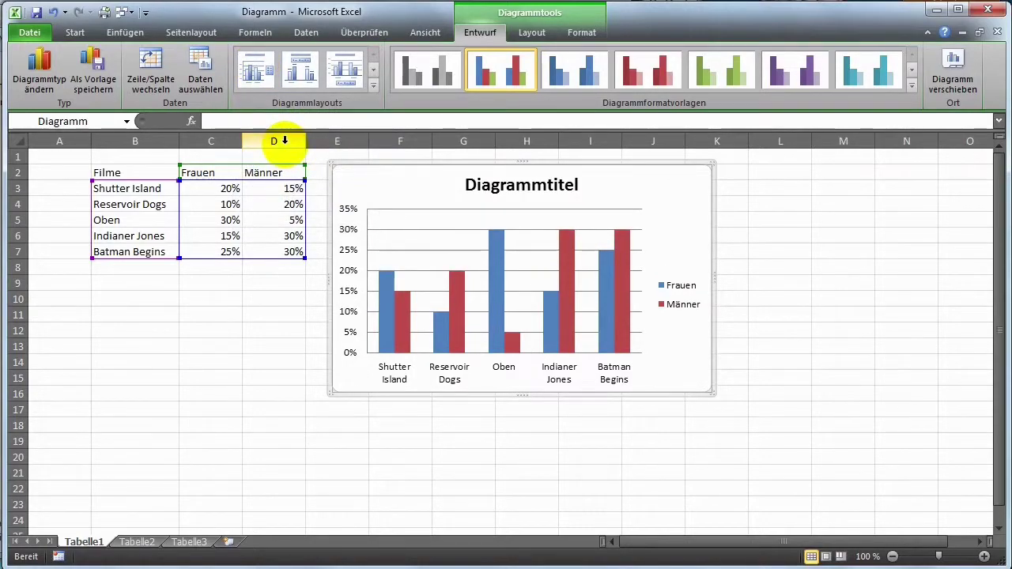
- Check the data source without changes, preview colour styles, then keep style 2's blue and red bars
left_click(195, 83)
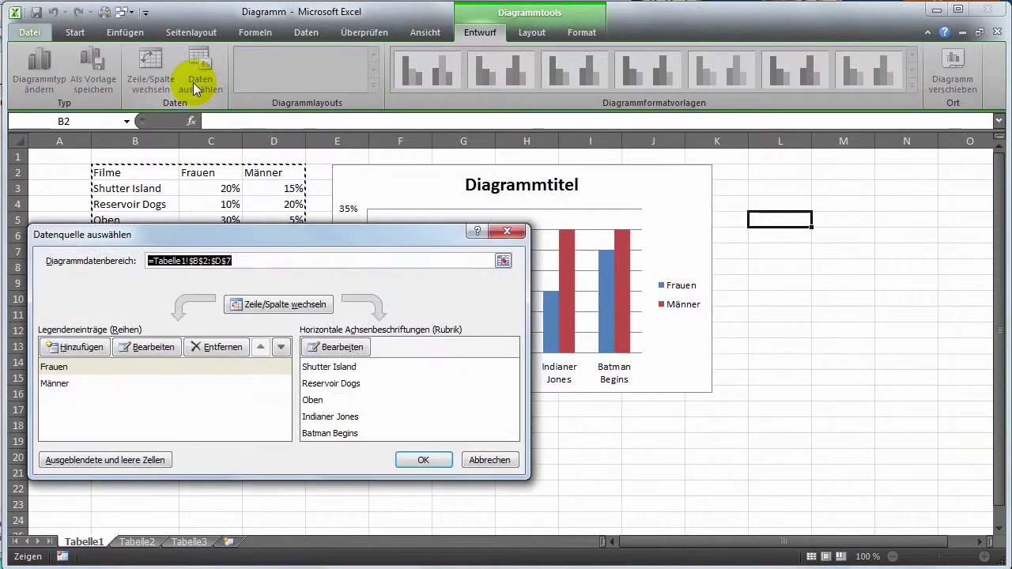
left_click(507, 231)
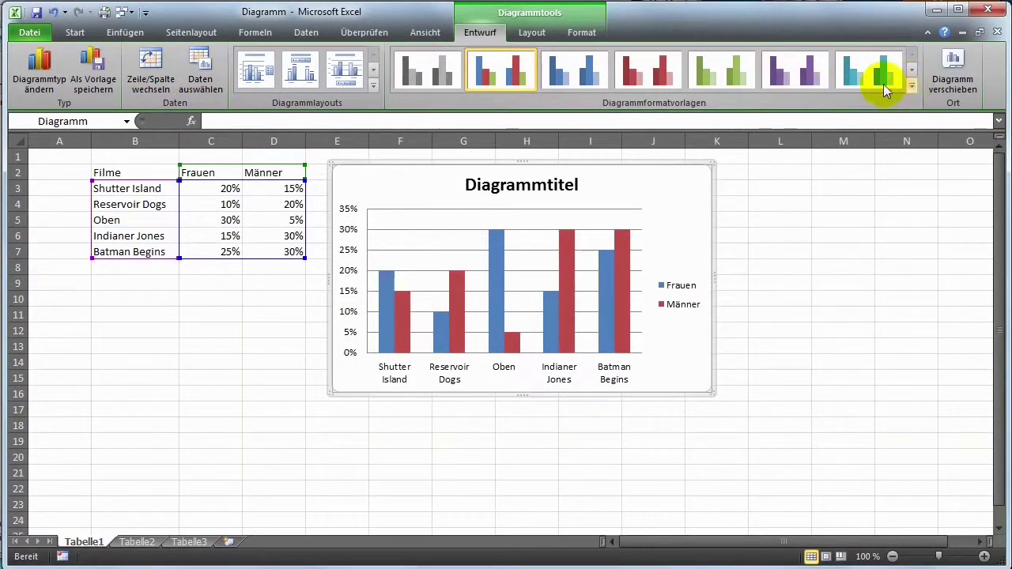
left_click(784, 76)
left_click(731, 74)
left_click(660, 75)
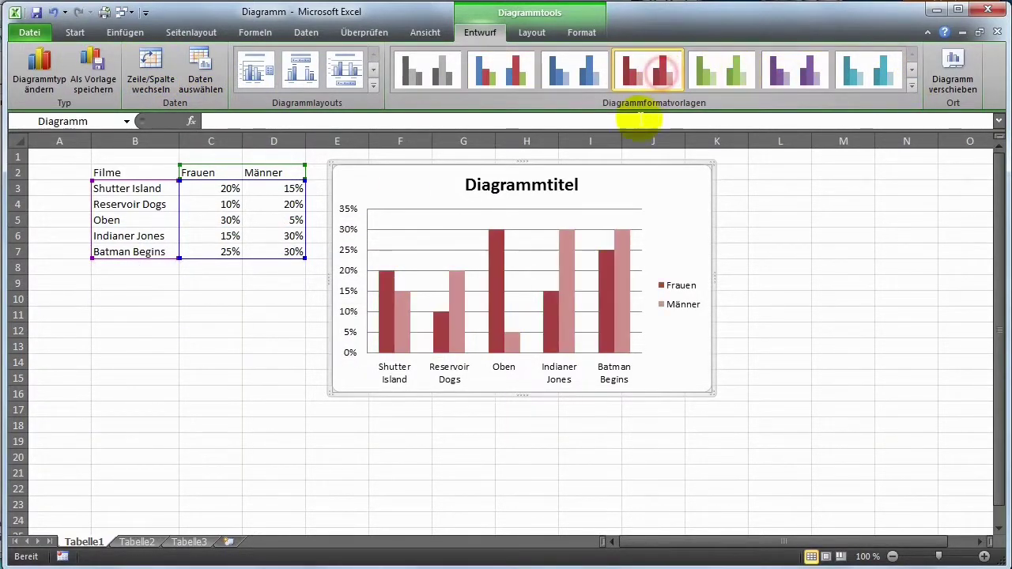
left_click(522, 74)
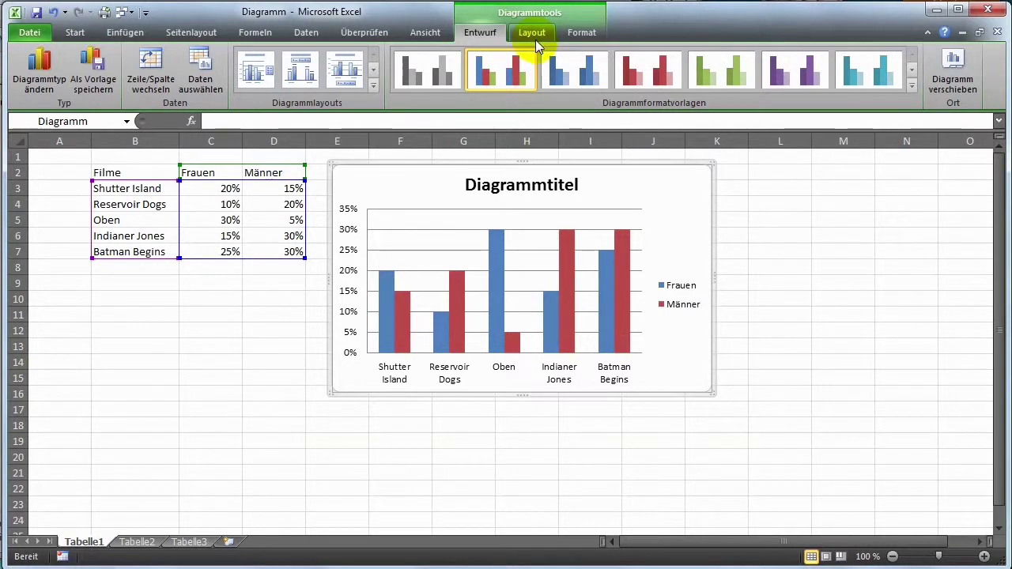
- Experiment with the chart title's formatting and overlay placement, then remove the title
left_click(533, 35)
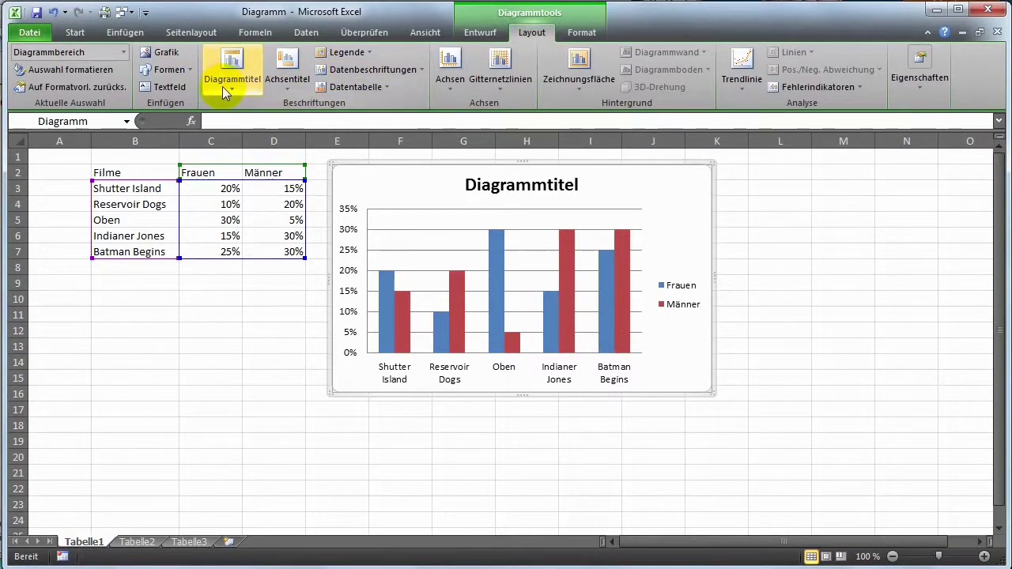
left_click(223, 86)
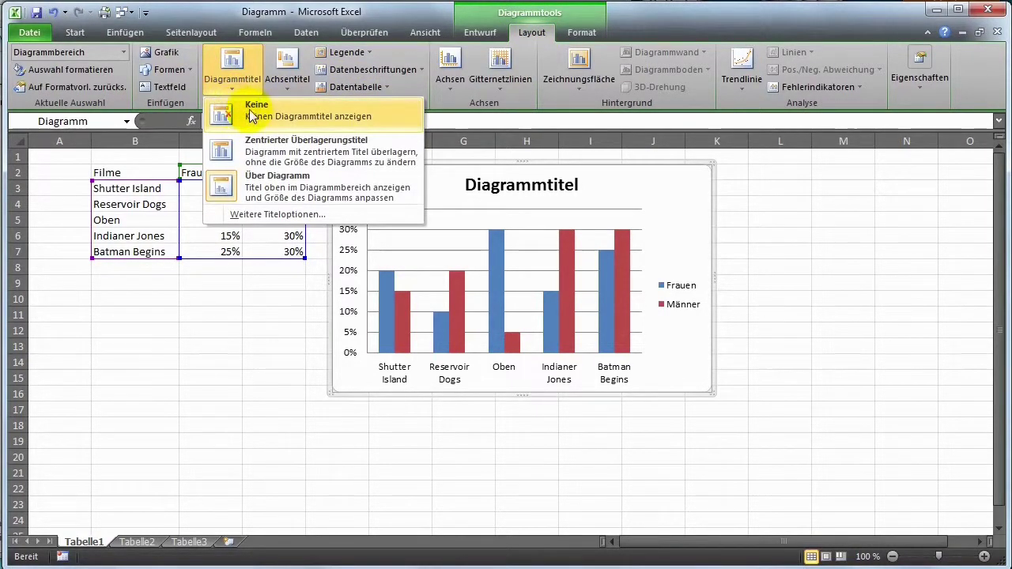
left_click(535, 175)
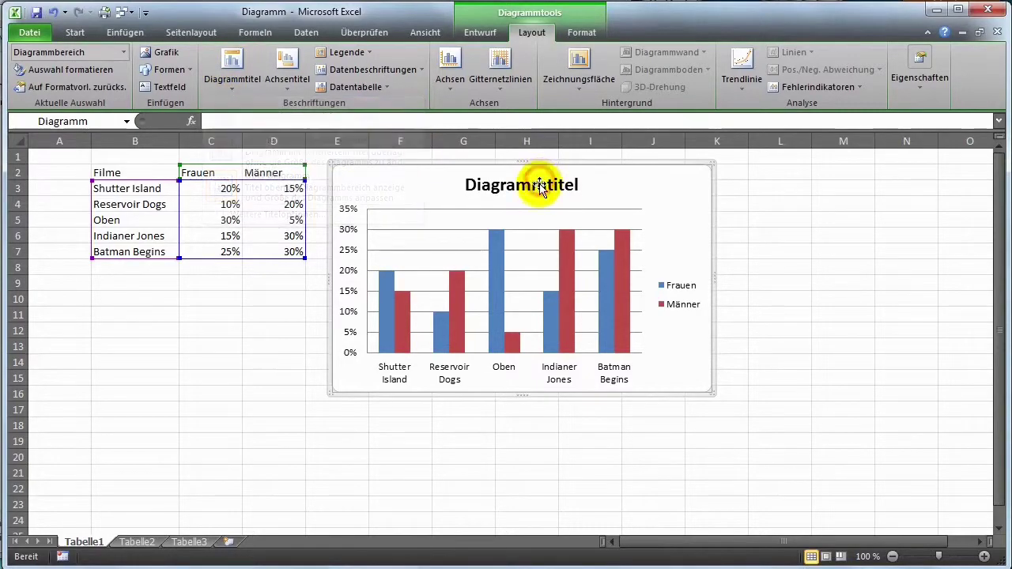
double_click(537, 187)
left_click(695, 77)
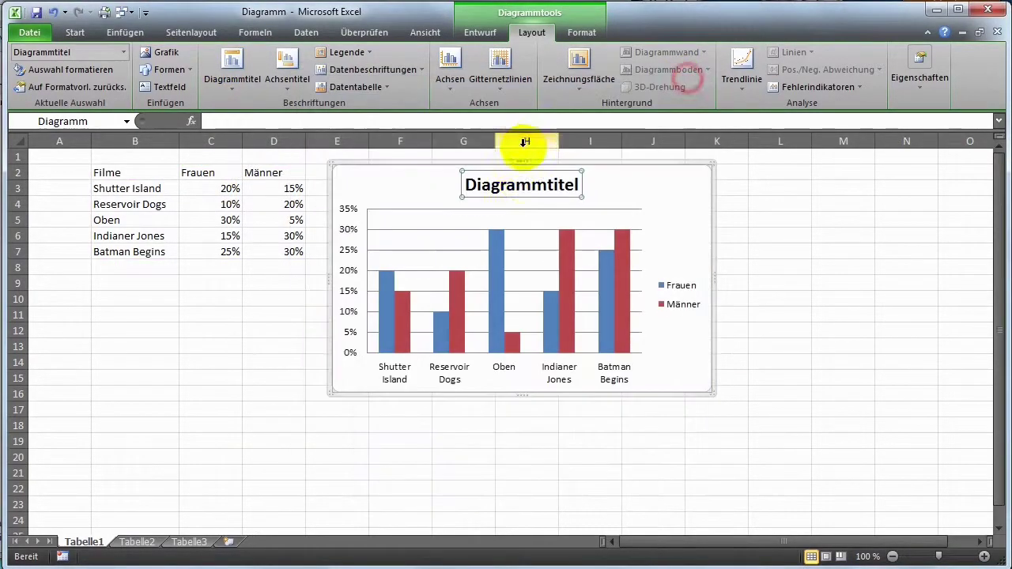
left_click_drag(531, 185, 450, 184)
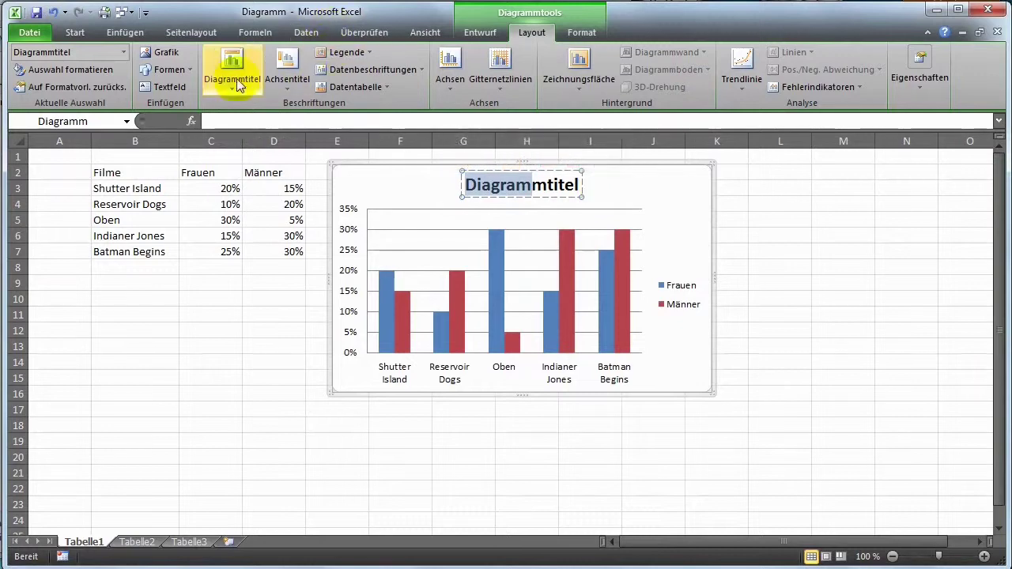
left_click(232, 70)
left_click(266, 128)
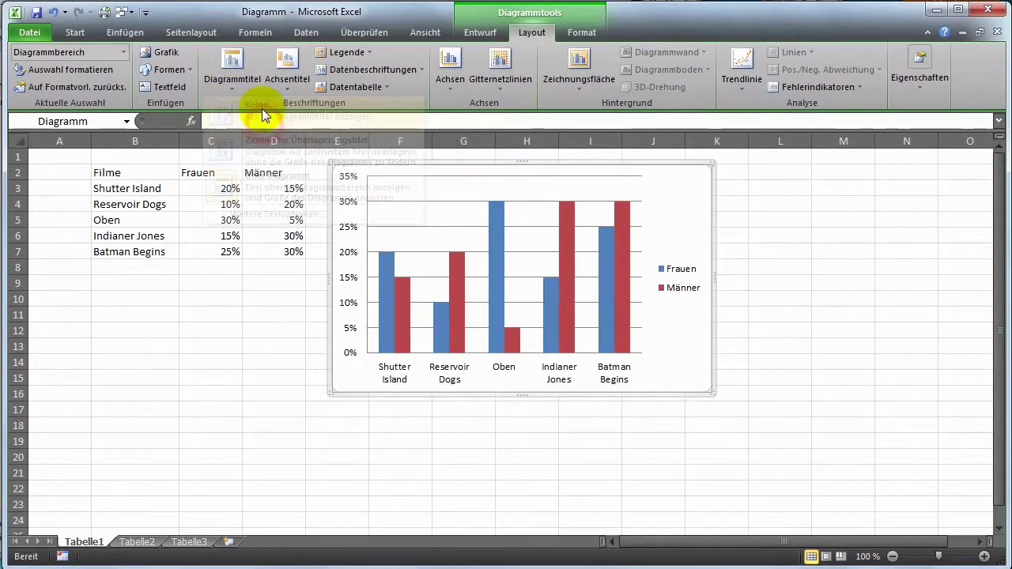
left_click(232, 70)
left_click(268, 148)
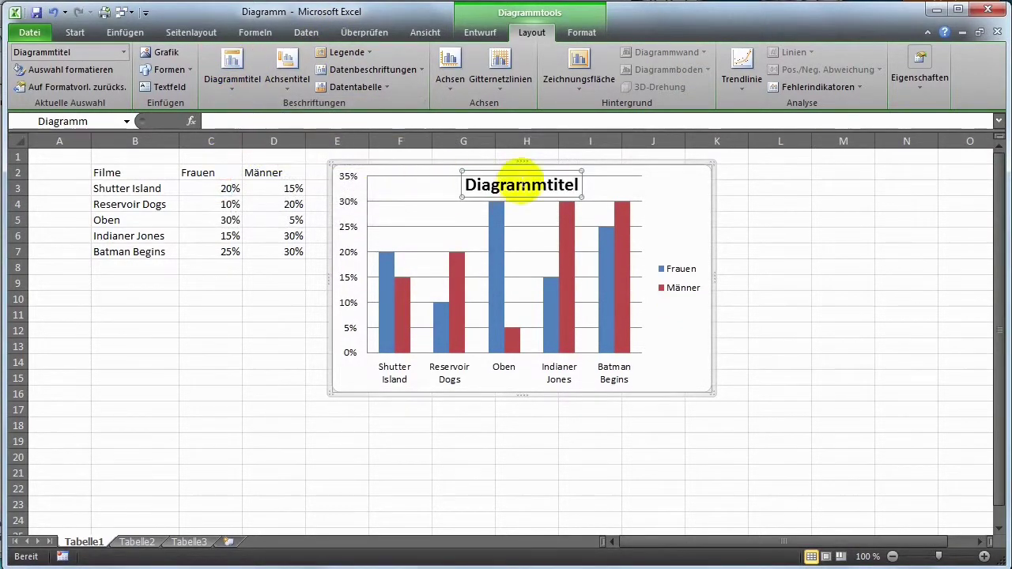
left_click(253, 93)
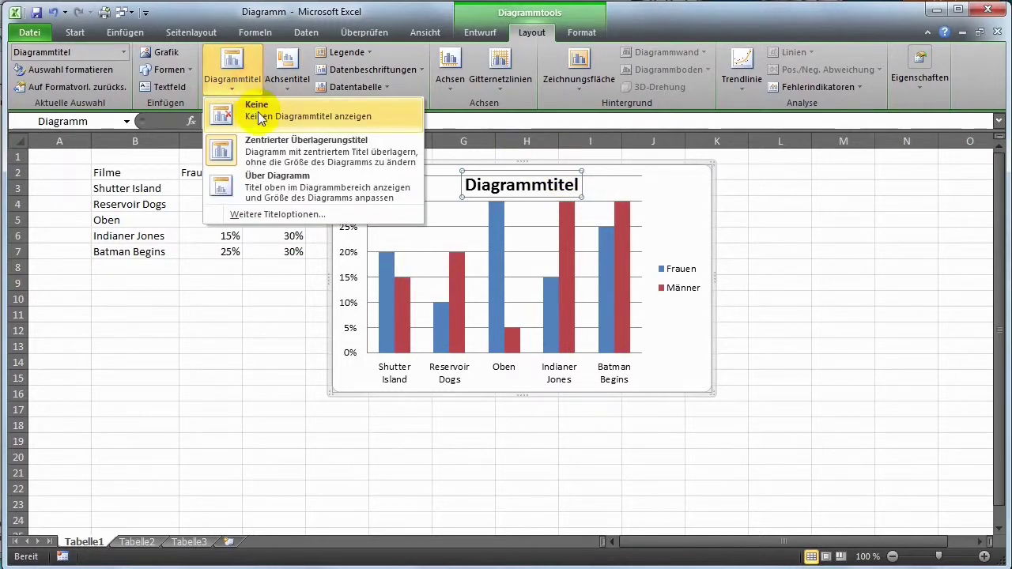
left_click(261, 118)
- Add a horizontal axis title below the axis, then set it back to Keine
left_click(296, 89)
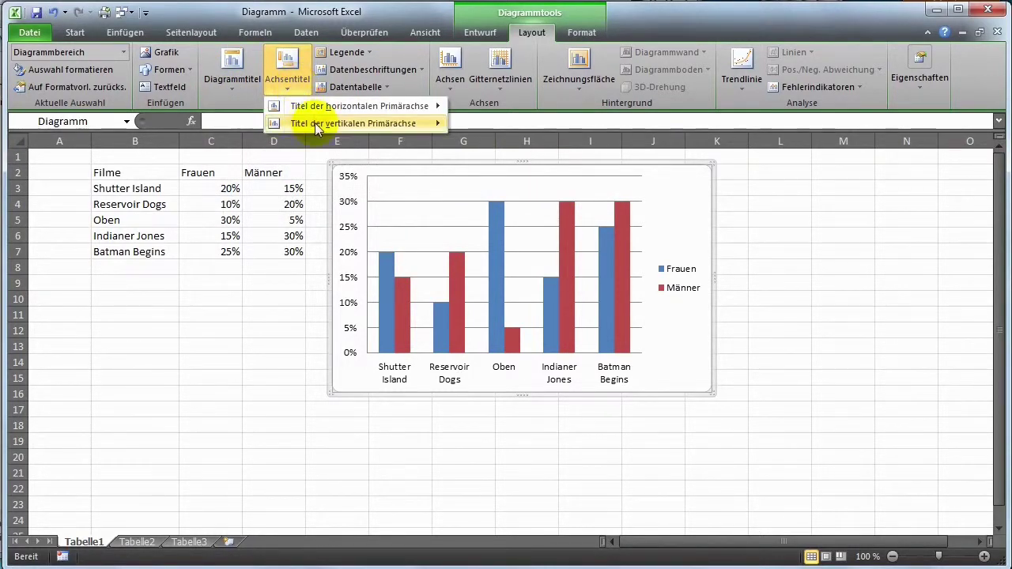
mouse_move(324, 105)
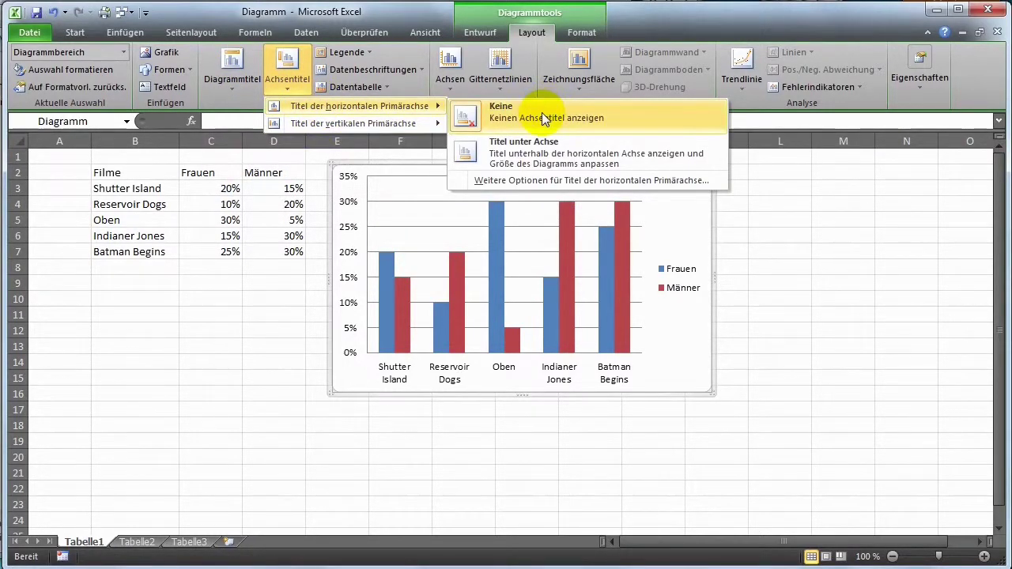
left_click(536, 162)
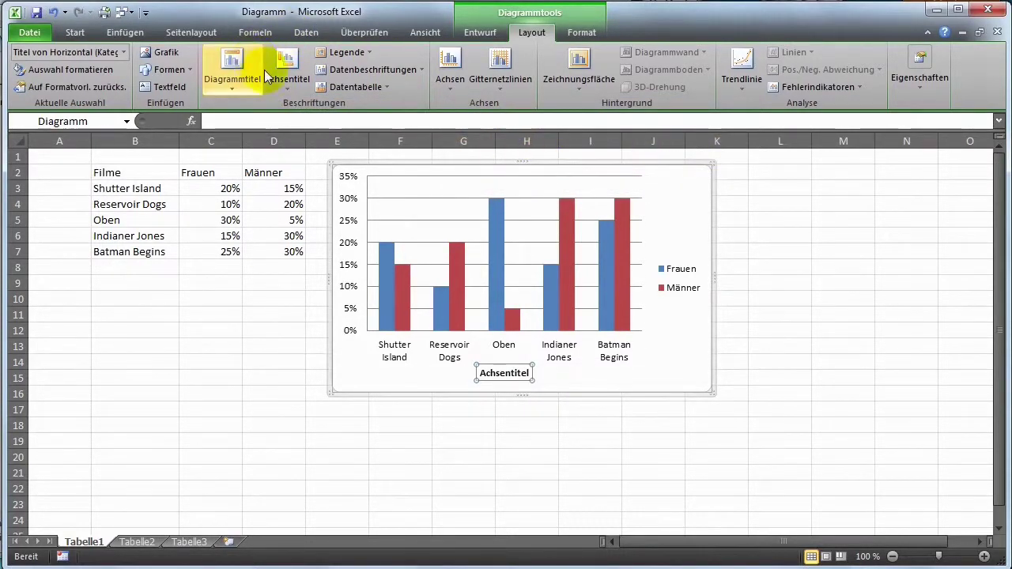
left_click(287, 79)
mouse_move(334, 108)
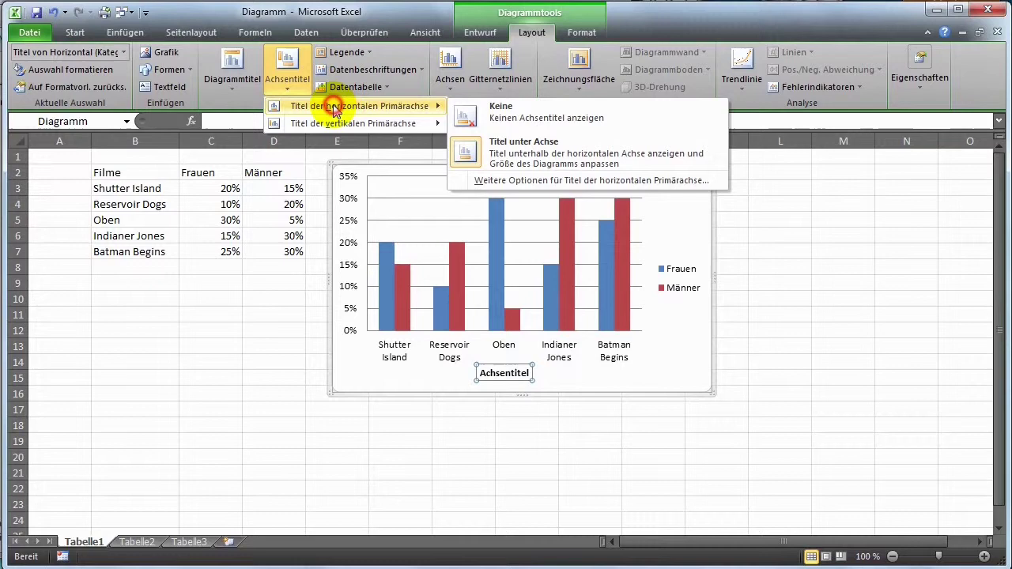
left_click(498, 111)
left_click(345, 53)
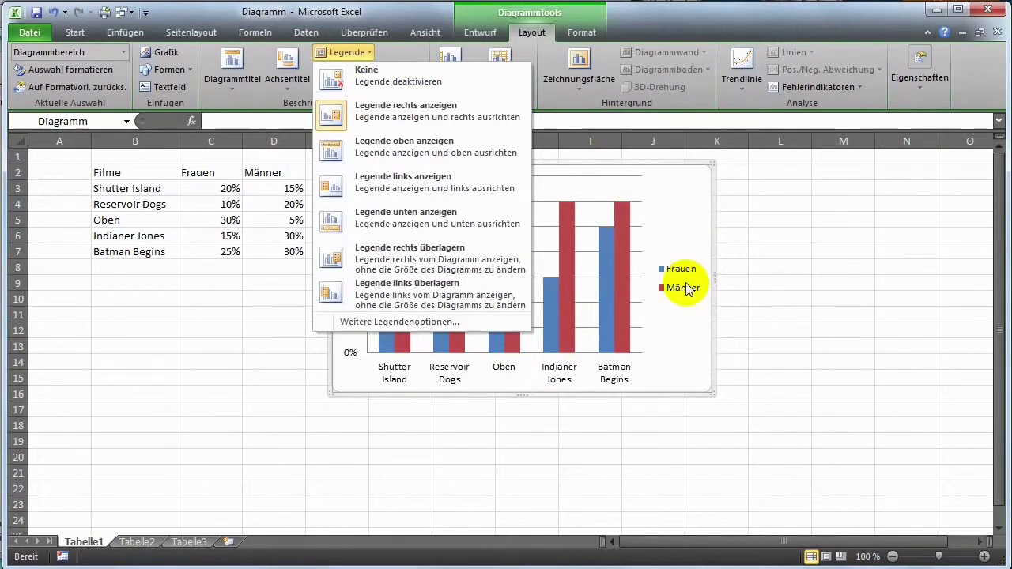
- Remove the legend with Keine, then try showing it below the plot
left_click(427, 85)
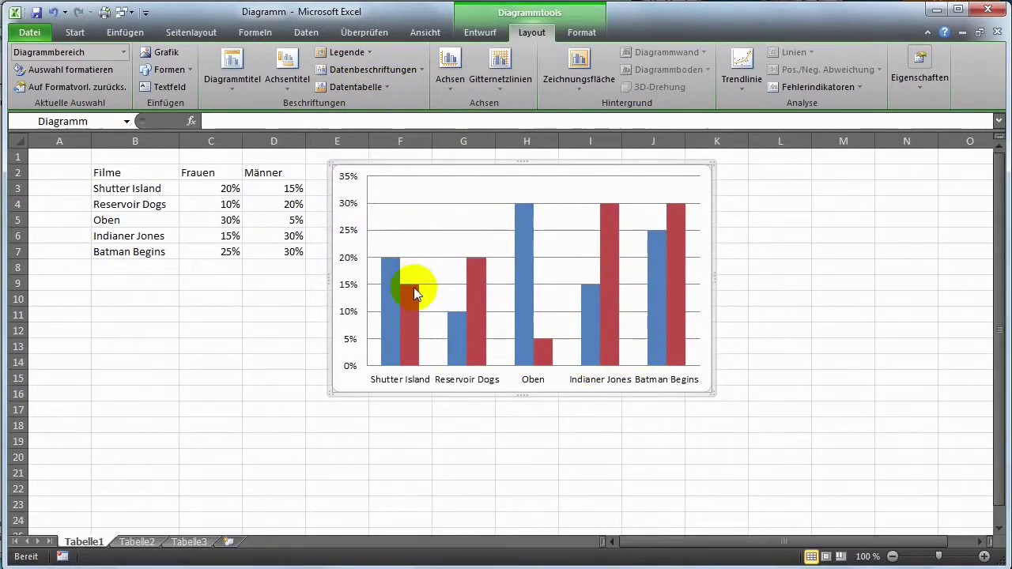
left_click(284, 79)
left_click(340, 52)
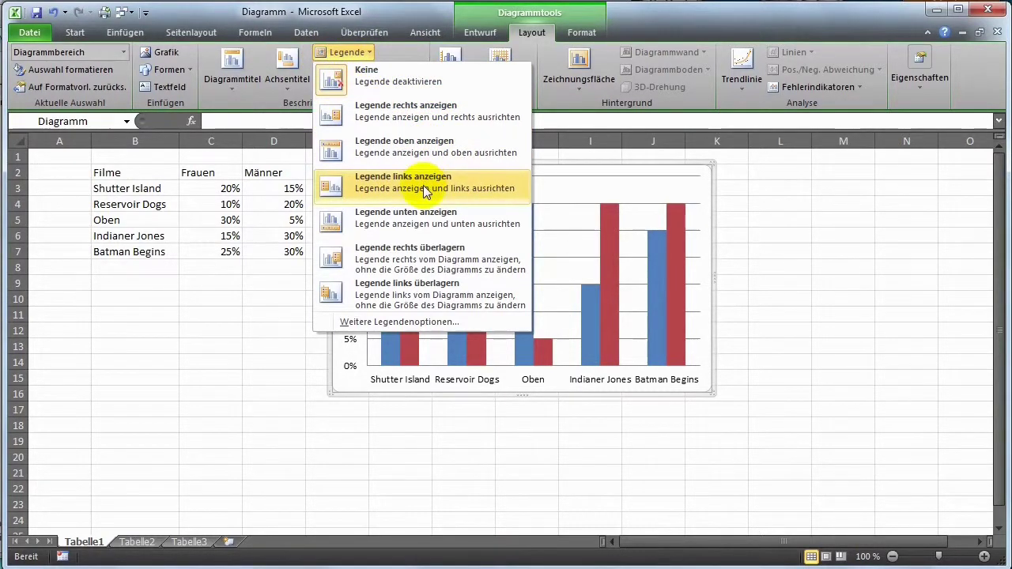
left_click(412, 219)
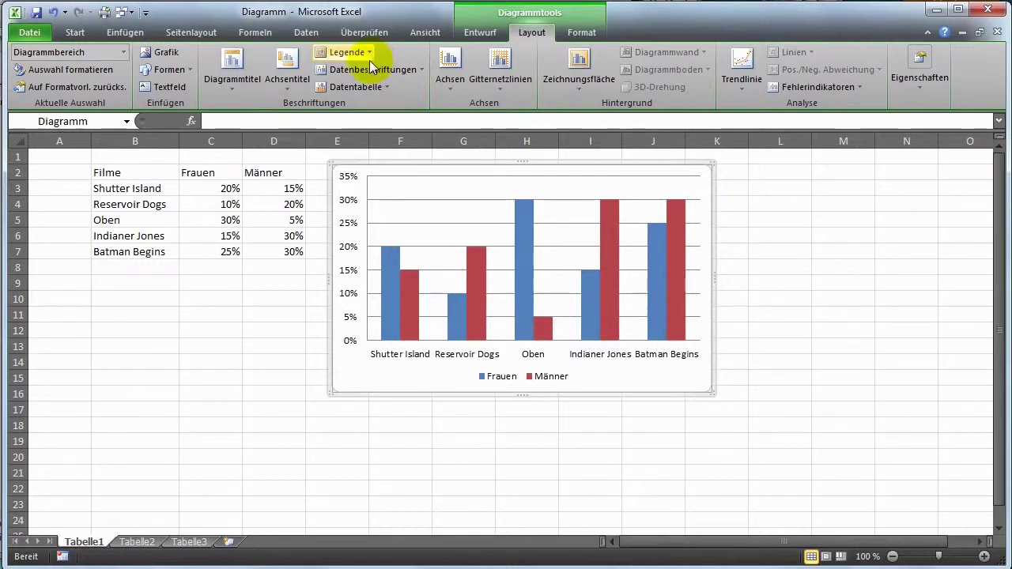
- Delete the bottom legend so the plot area fills the chart width
left_click(498, 374)
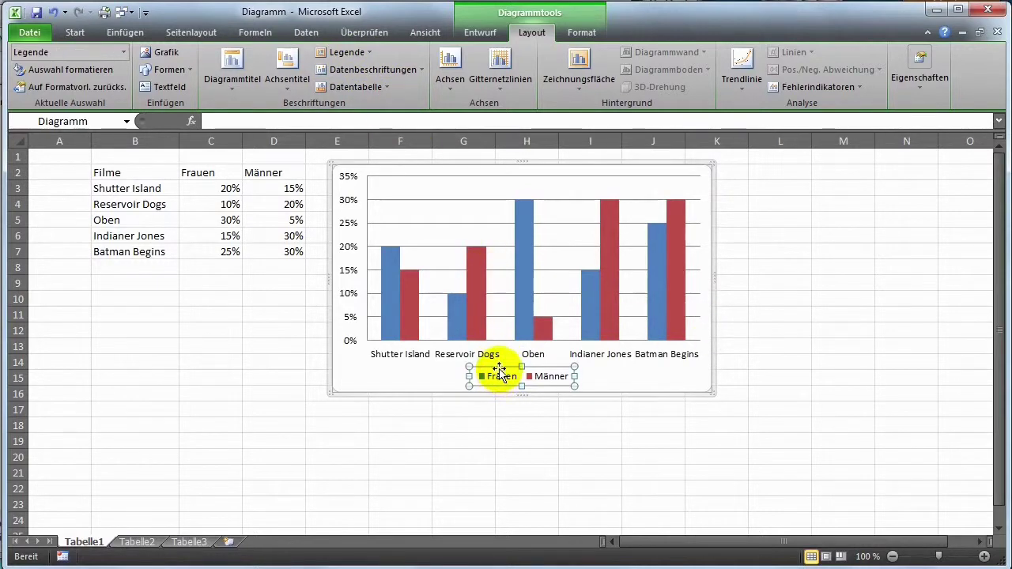
key("Delete")
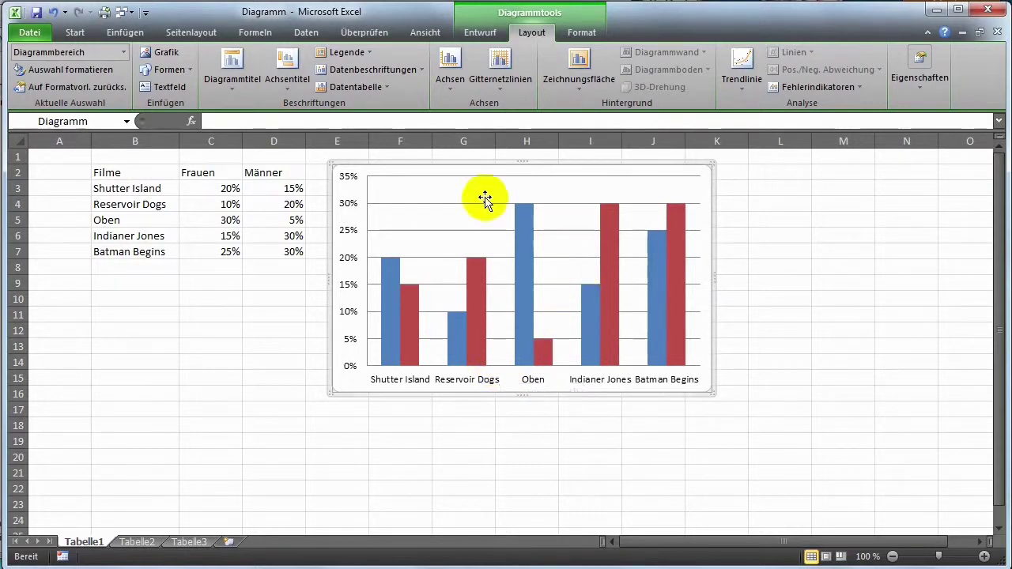
left_click(576, 89)
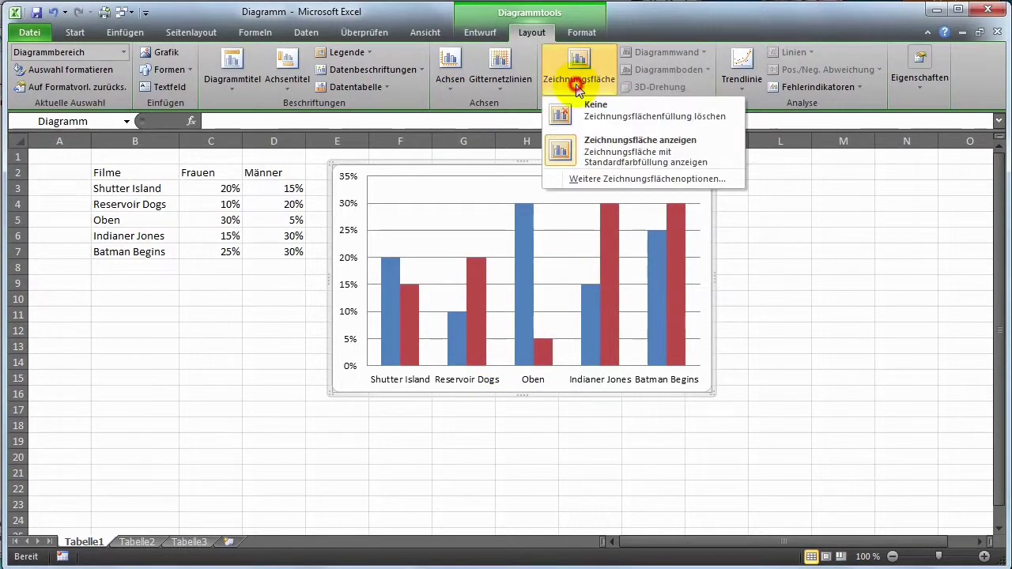
left_click(450, 205)
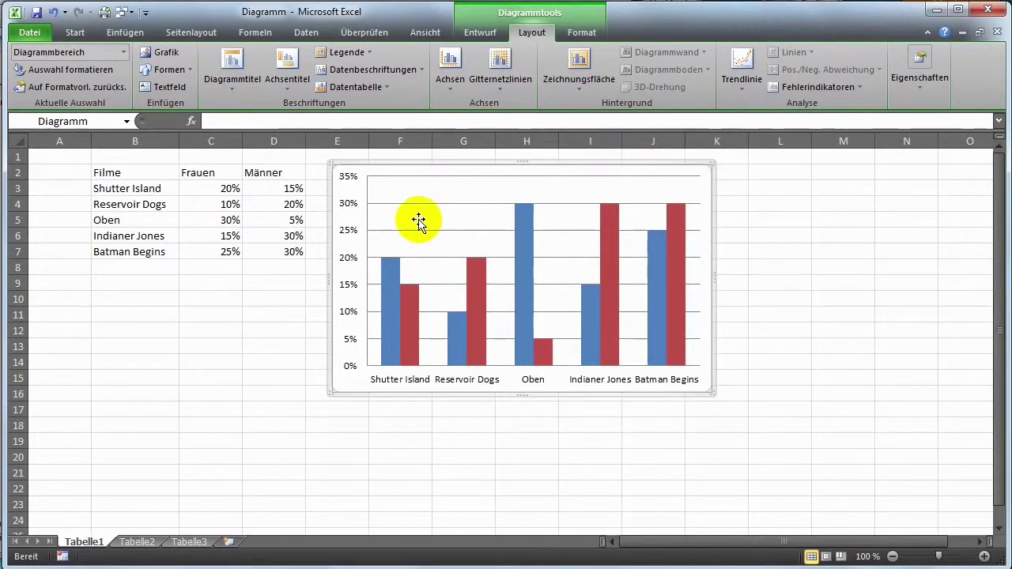
- Give the chart area a solid blue fill (Einfarbige Füllung) via Diagrammbereich formatieren
right_click(387, 171)
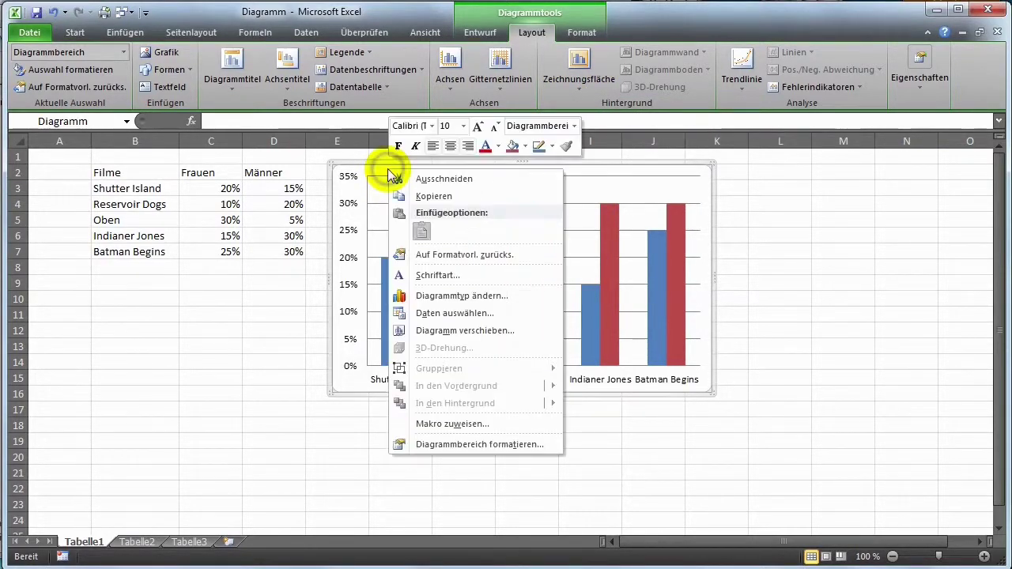
left_click(466, 444)
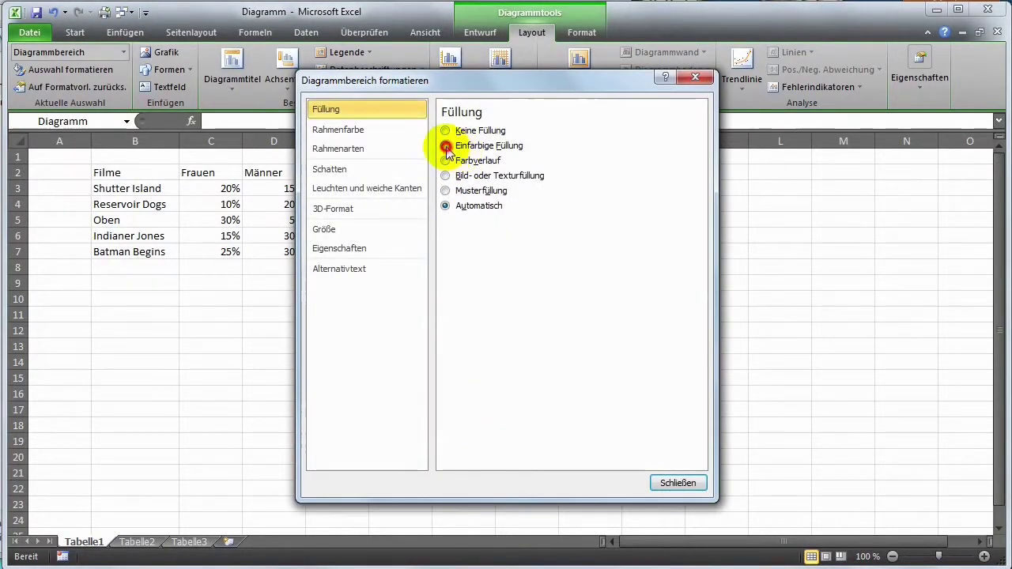
left_click(446, 146)
left_click(691, 481)
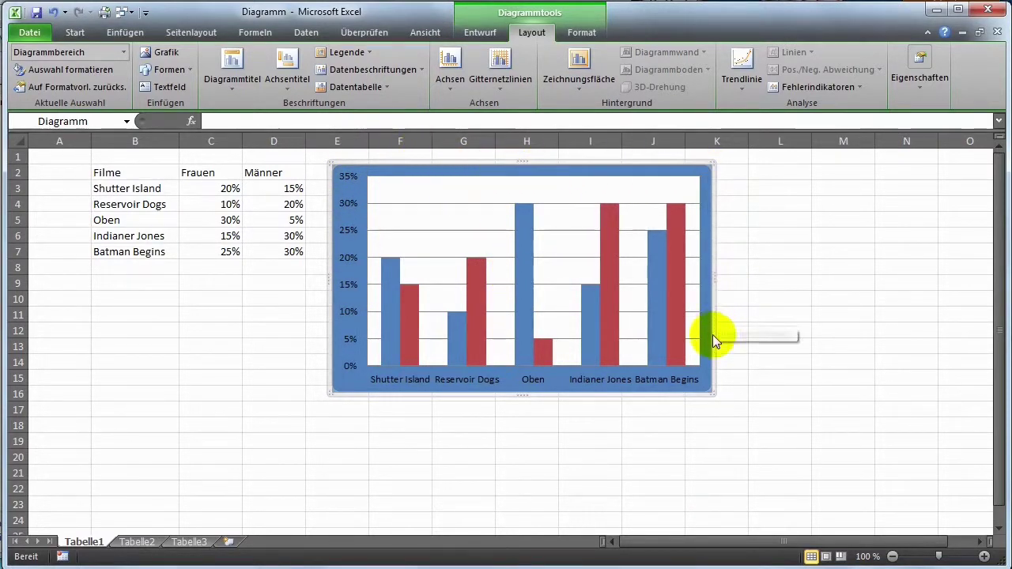
- Try a solid fill on the plot area, then undo it with Ctrl+Z
left_click(449, 196)
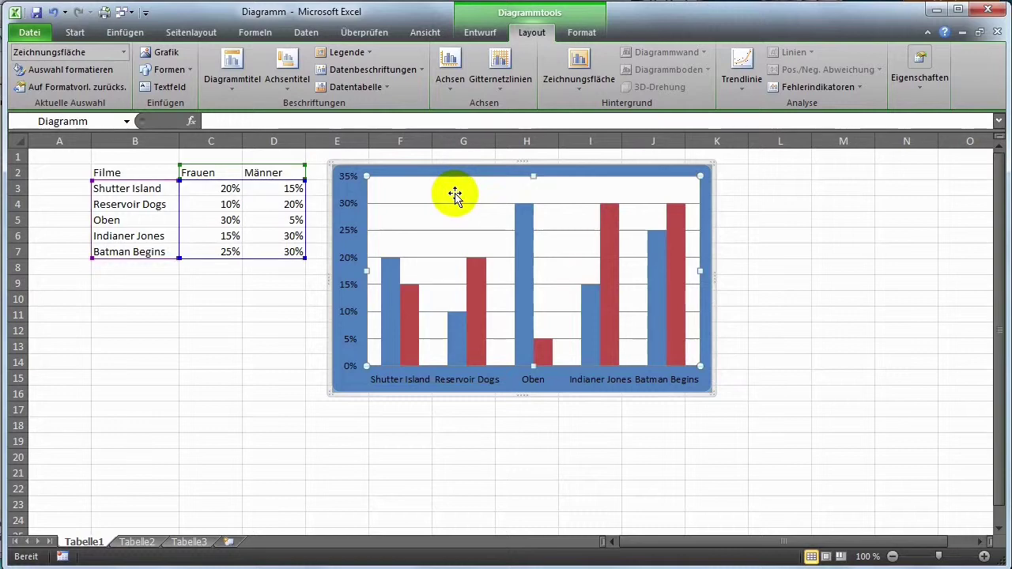
right_click(448, 197)
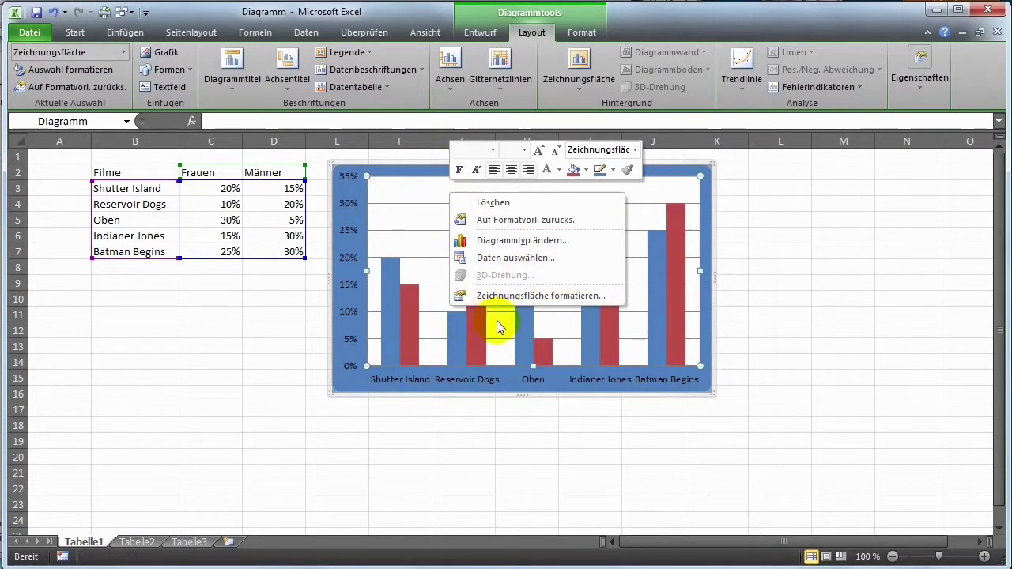
left_click(568, 298)
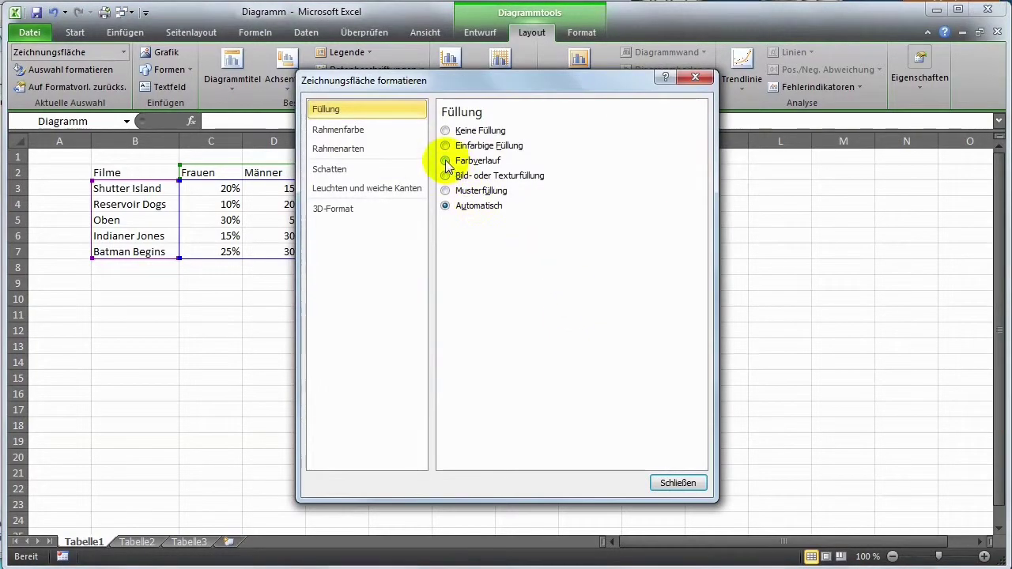
left_click(446, 160)
left_click(446, 145)
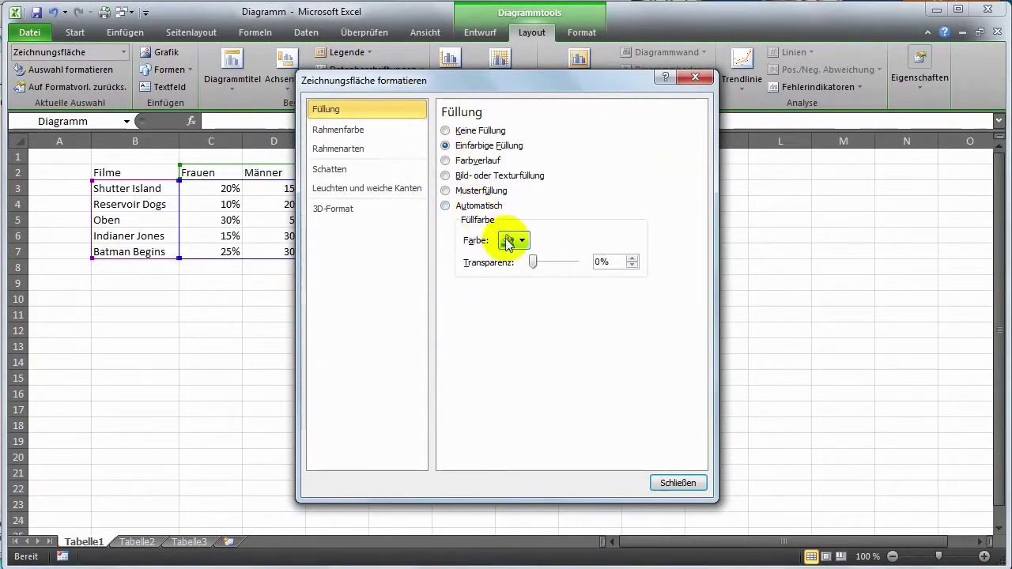
left_click(666, 485)
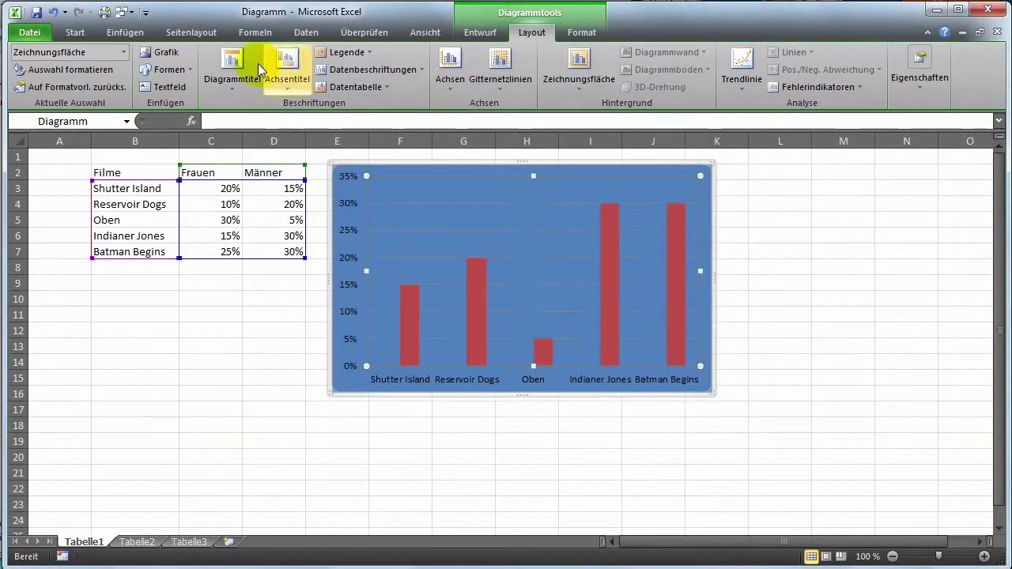
key("ctrl+z")
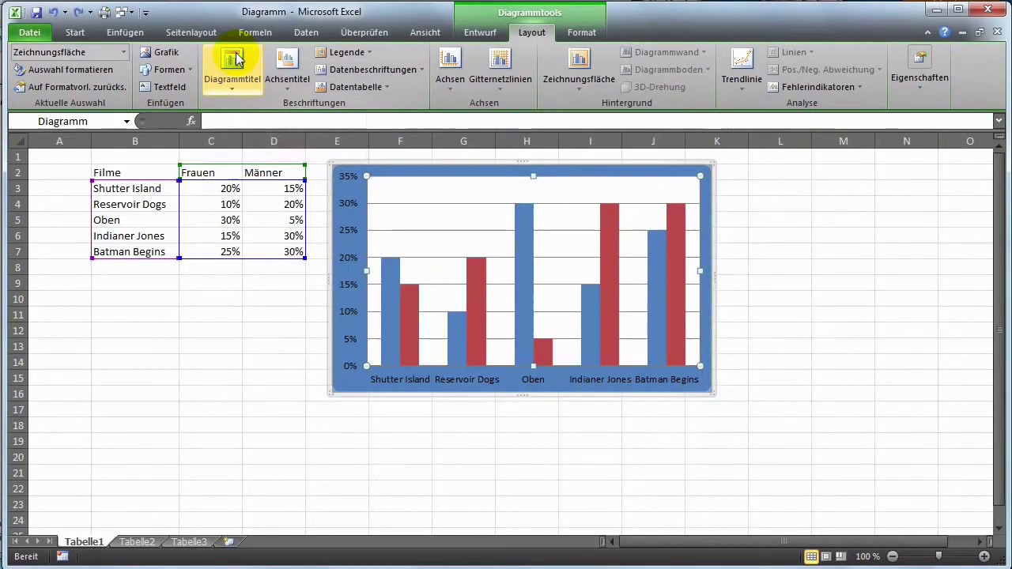
- Leave the plot area with no fill so the blue chart background shows through
right_click(417, 185)
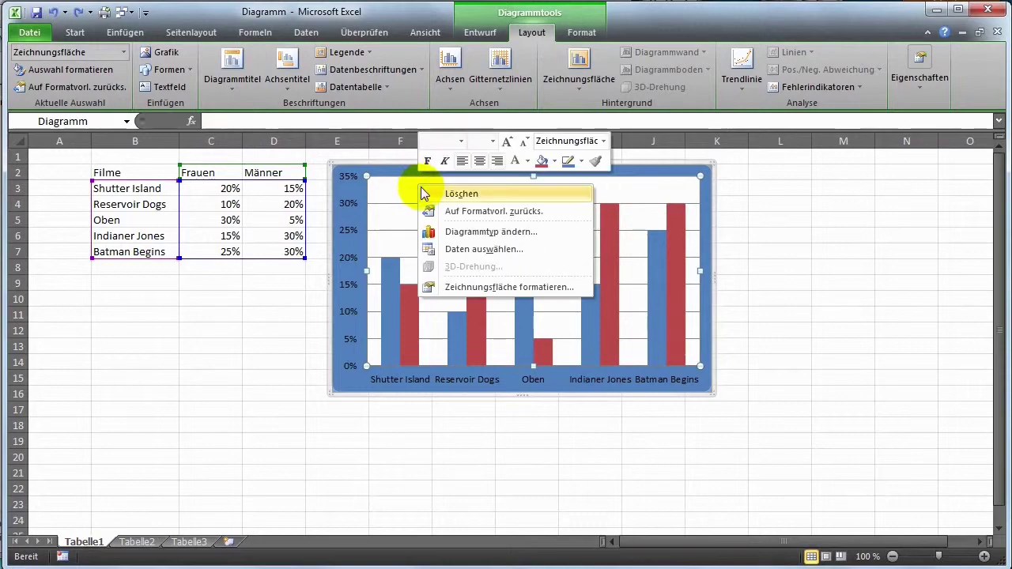
left_click(485, 287)
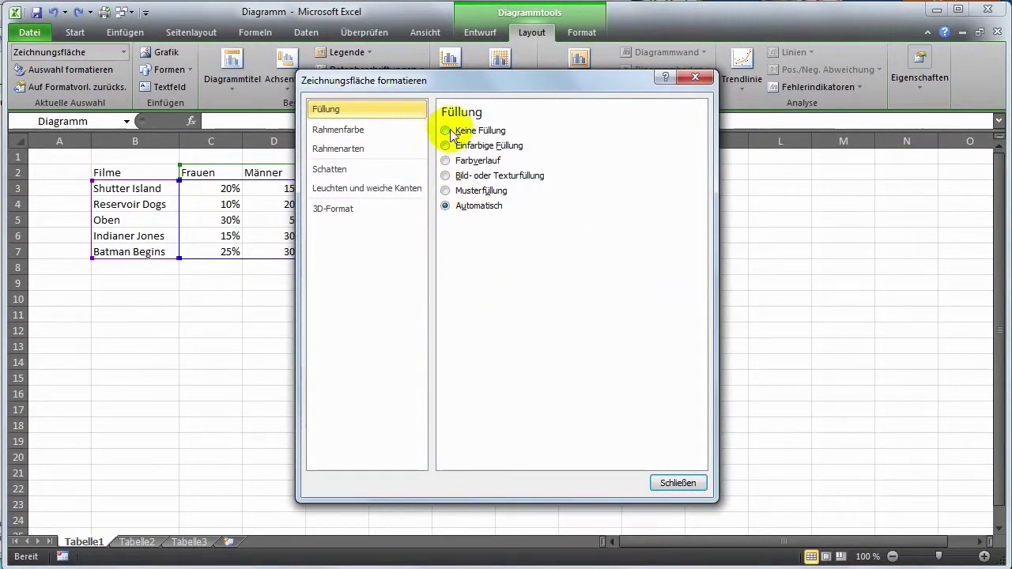
left_click(675, 484)
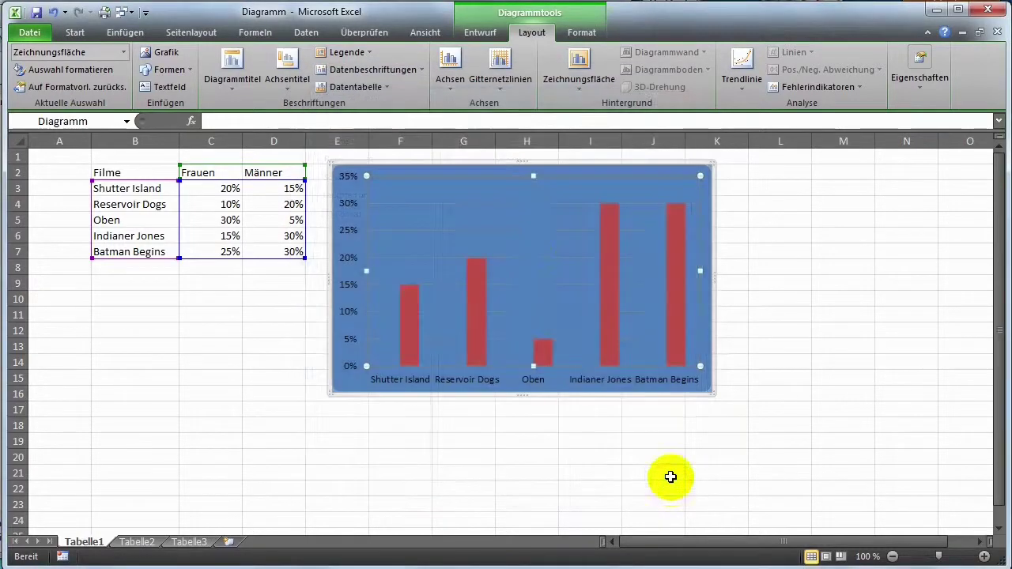
left_click(355, 193)
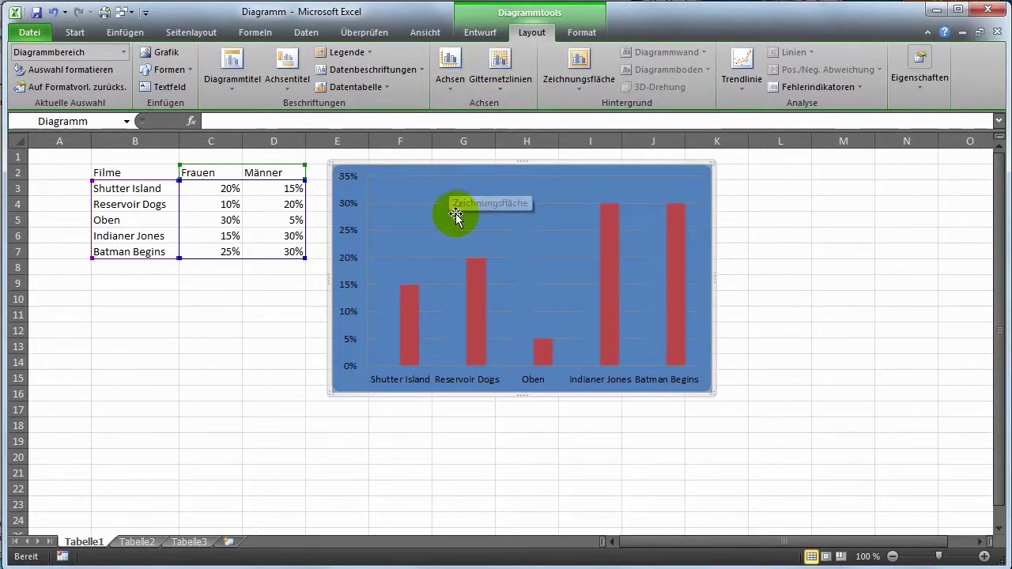
- Try removing horizontal gridlines, then add minor horizontal and minor vertical gridlines
left_click(501, 79)
mouse_move(513, 102)
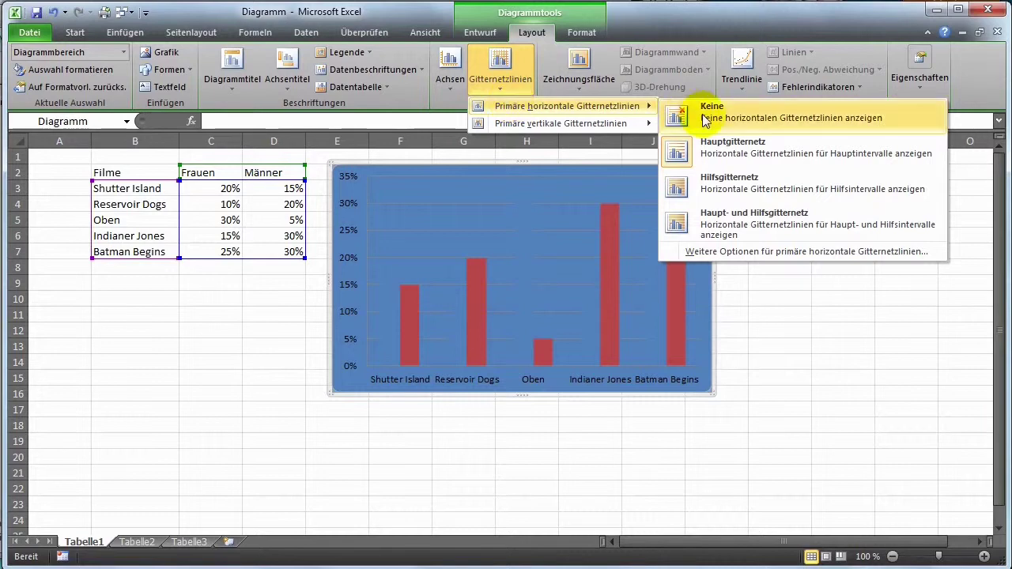
left_click(694, 118)
left_click(520, 86)
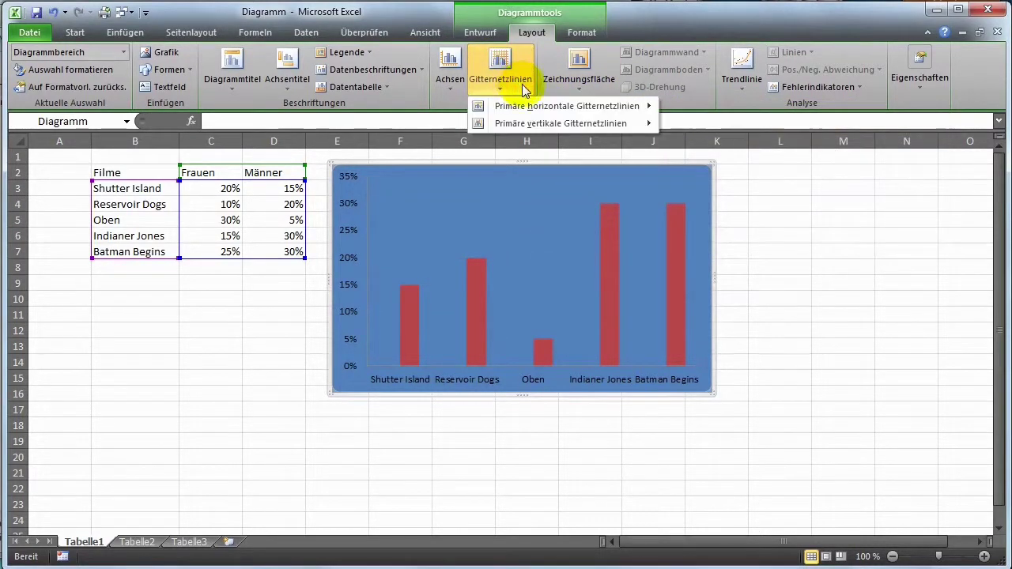
mouse_move(601, 106)
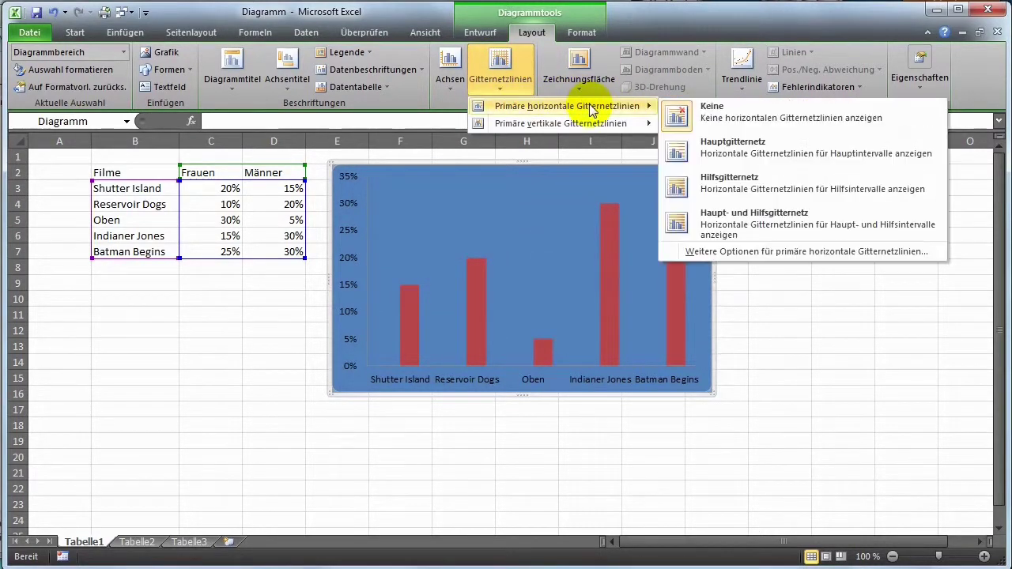
left_click(747, 186)
left_click(498, 87)
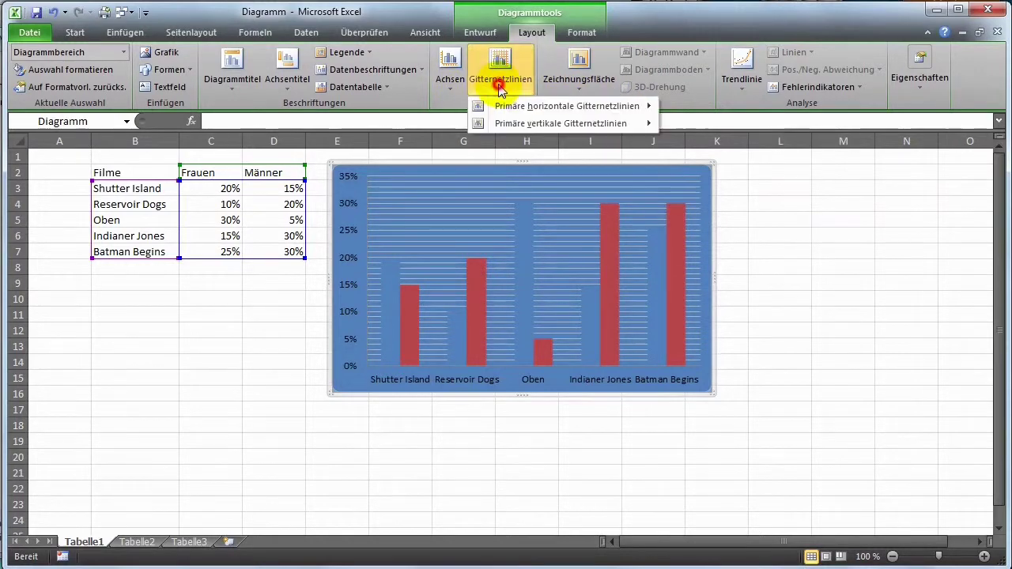
mouse_move(504, 123)
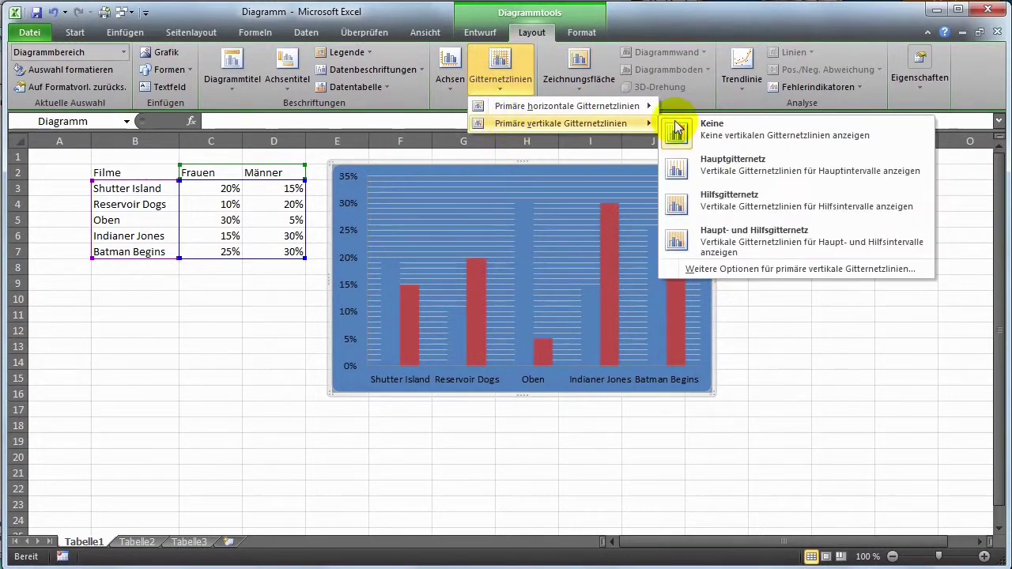
left_click(749, 207)
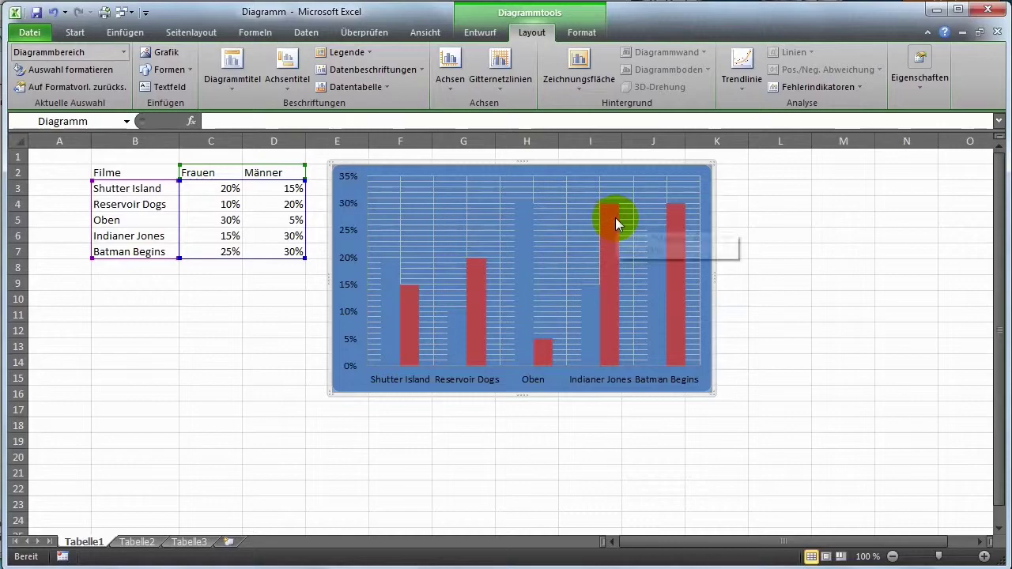
- Set both primary horizontal and vertical gridlines to Keine
left_click(499, 79)
mouse_move(512, 112)
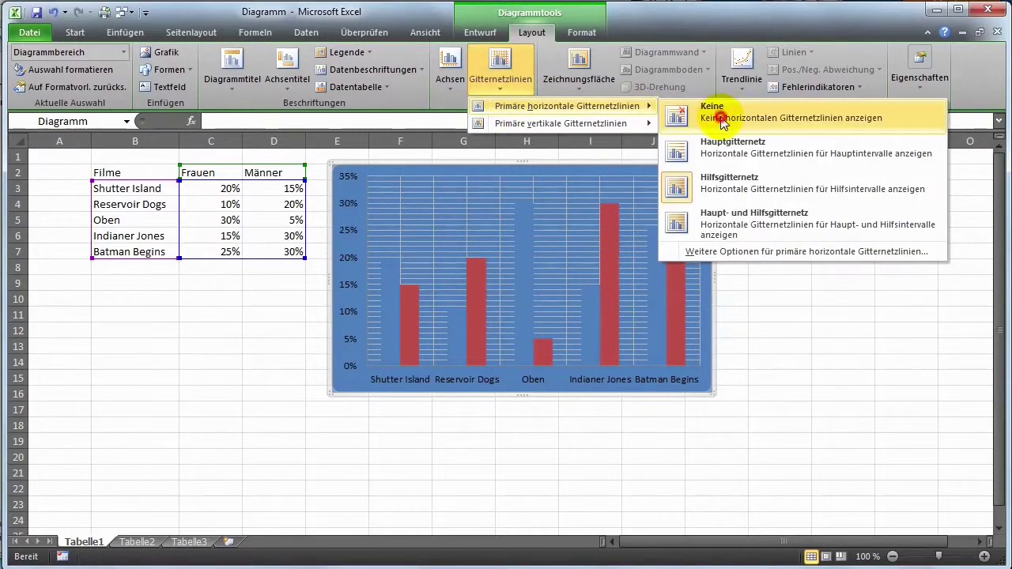
left_click(711, 111)
left_click(507, 87)
mouse_move(557, 127)
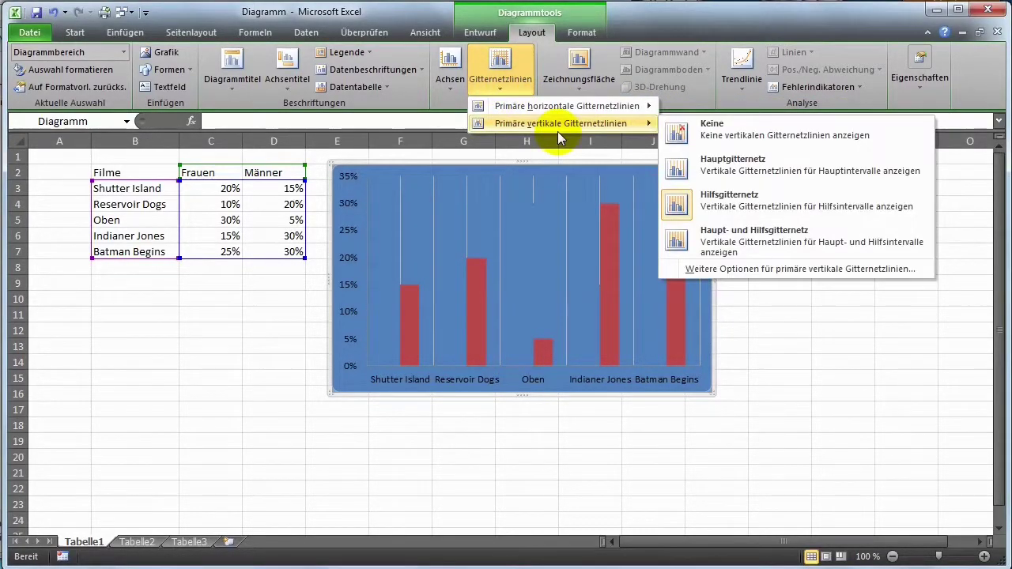
left_click(678, 129)
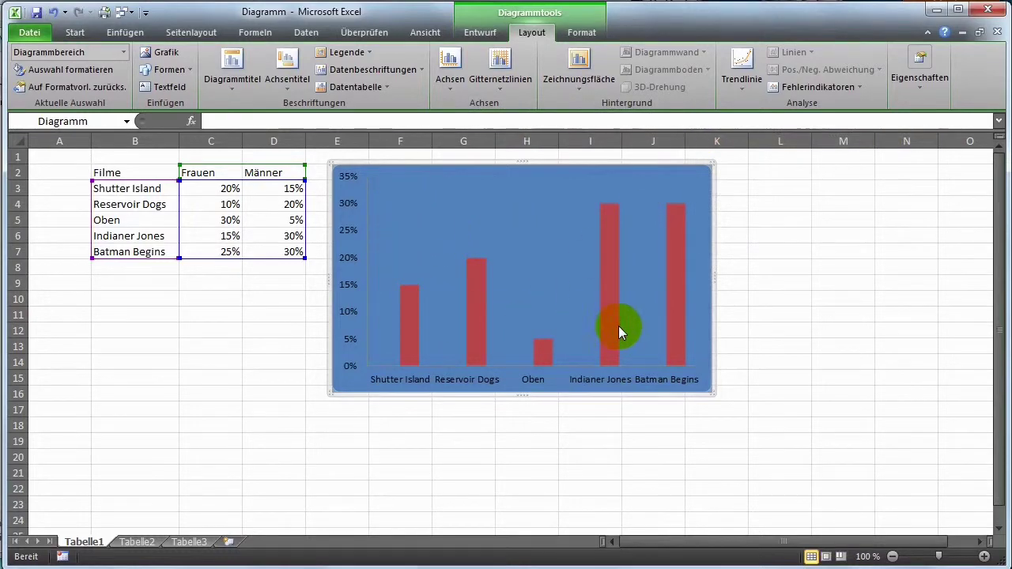
- Try the Wüste picture as chart area fill, then undo it and the blue fill
mouse_move(516, 351)
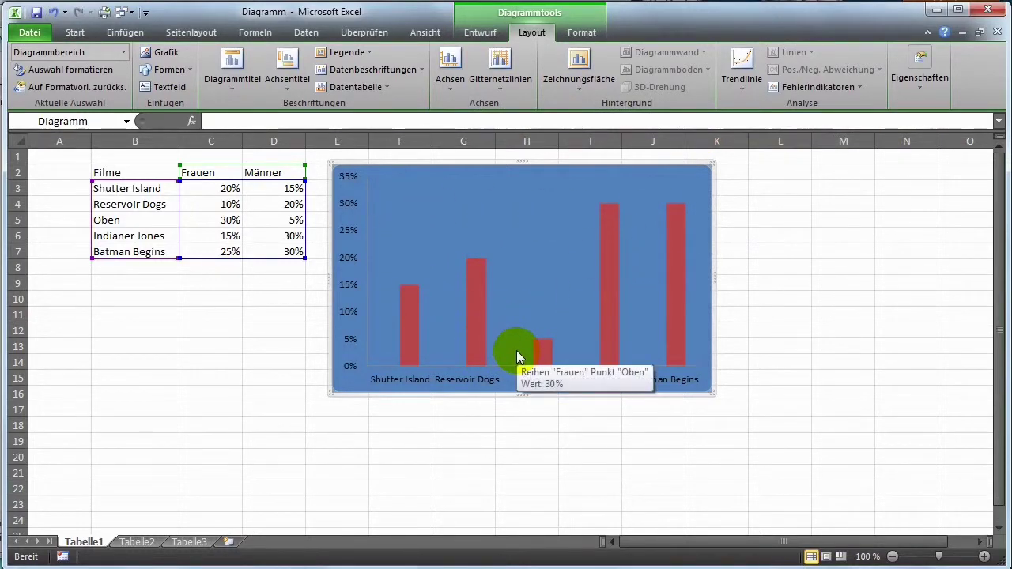
right_click(394, 175)
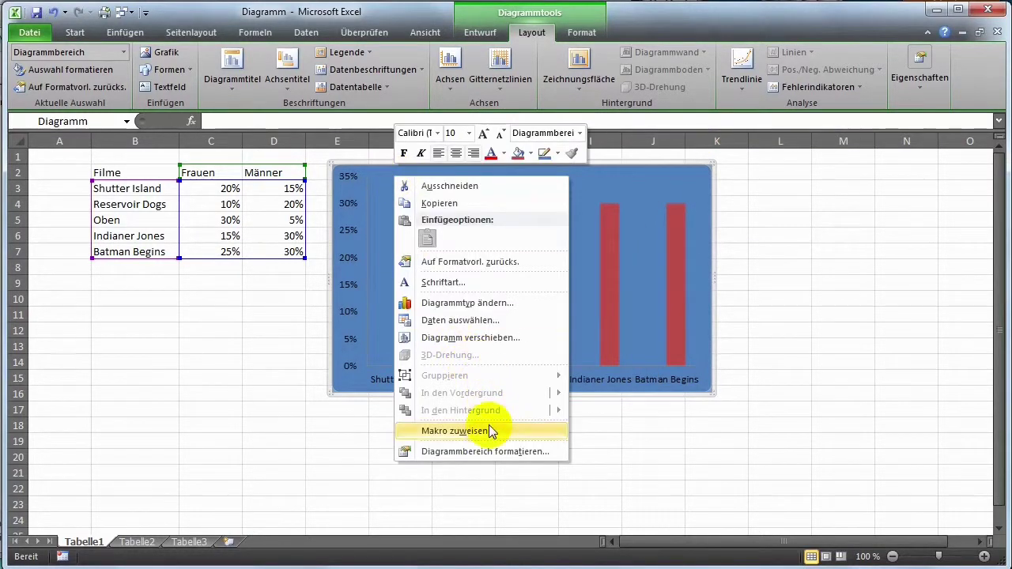
left_click(490, 452)
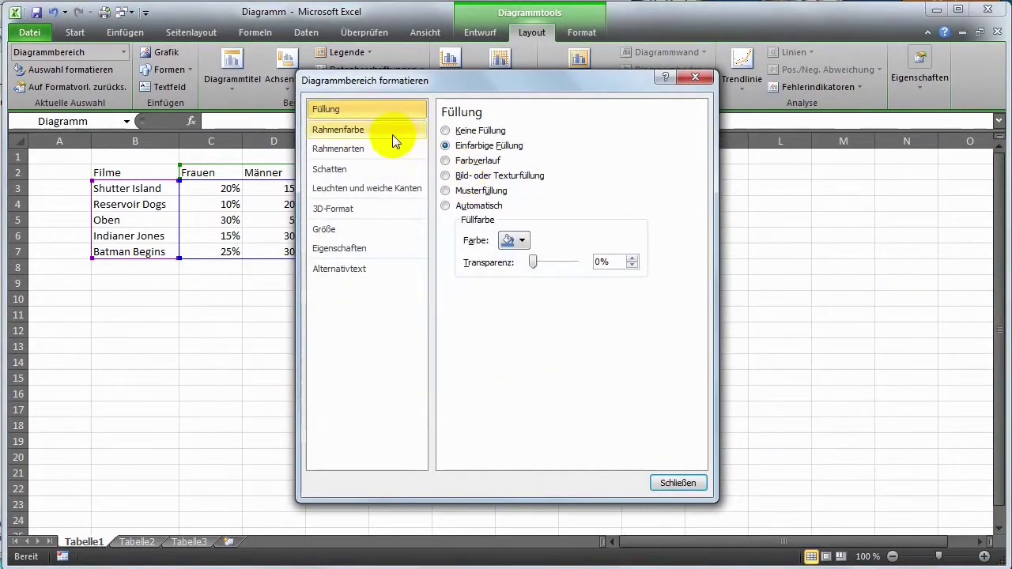
left_click(446, 176)
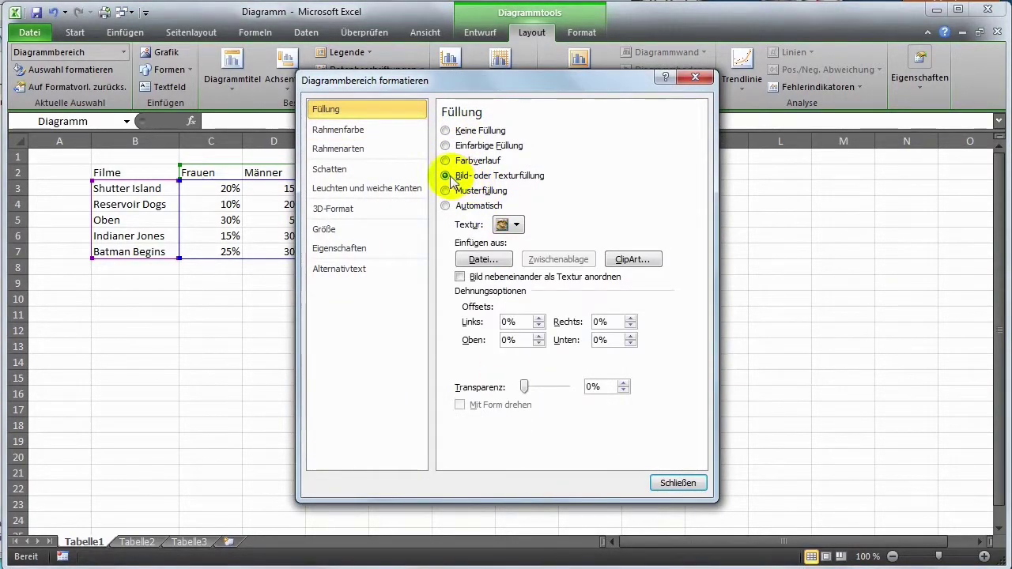
left_click(478, 259)
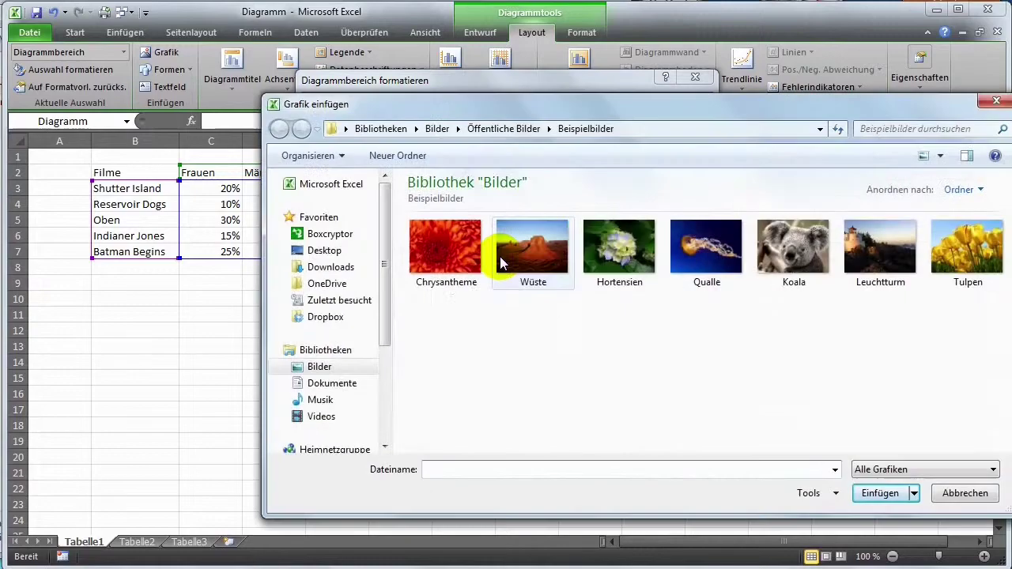
double_click(502, 252)
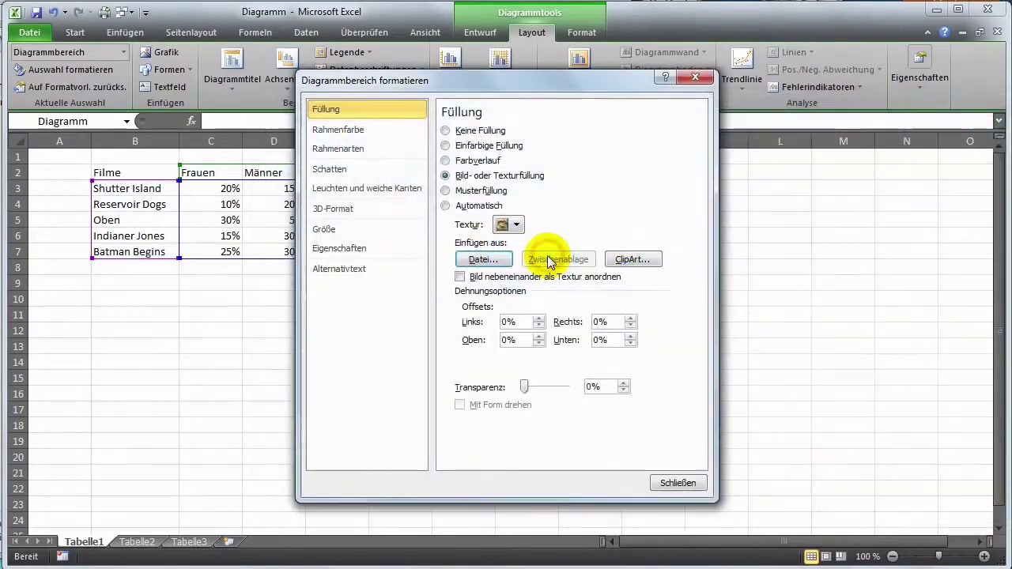
left_click(678, 483)
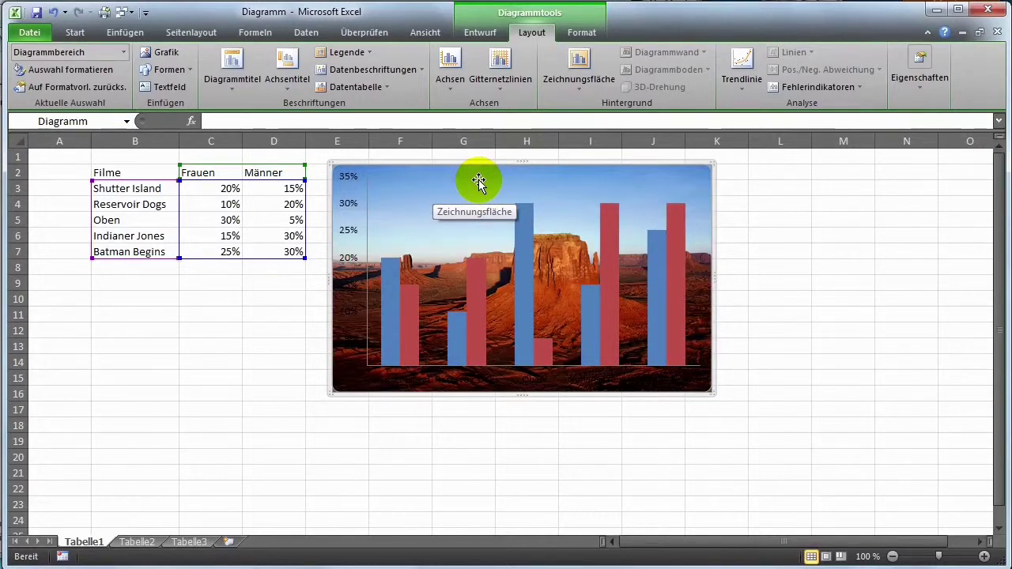
key("ctrl+z")
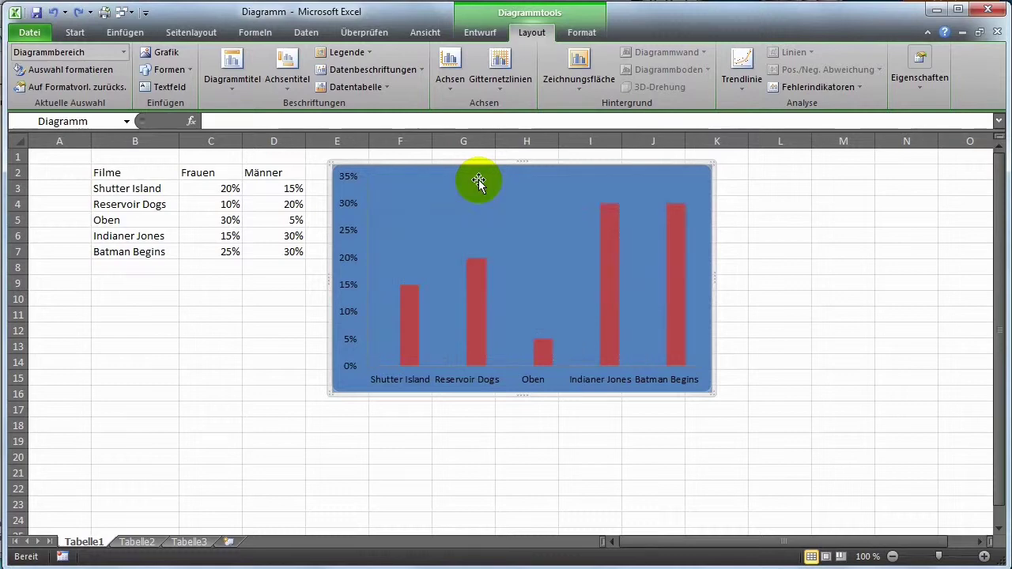
key("ctrl+z")
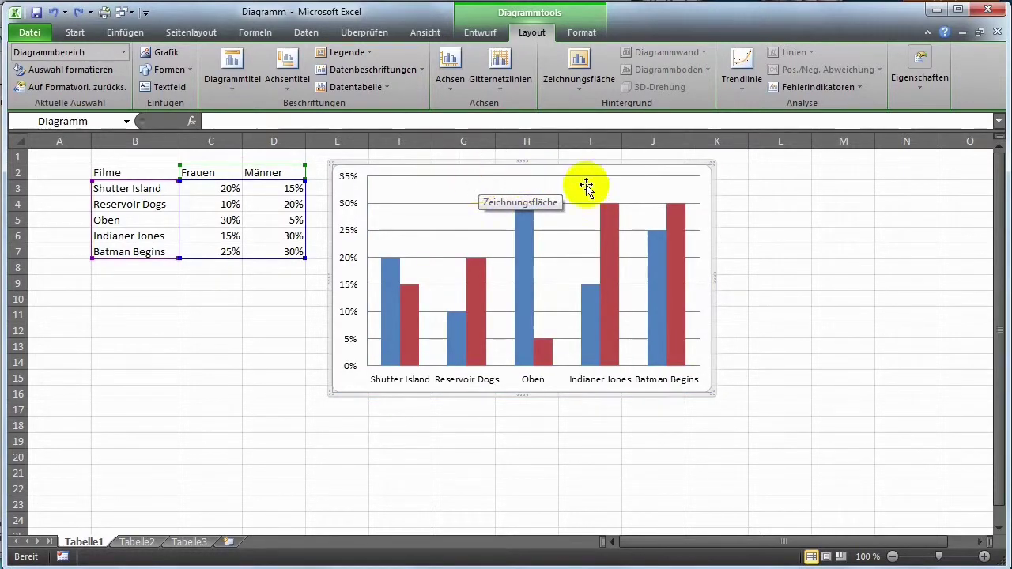
- Fill the Männer bars with the standard bright red from the mini toolbar
left_click(475, 289)
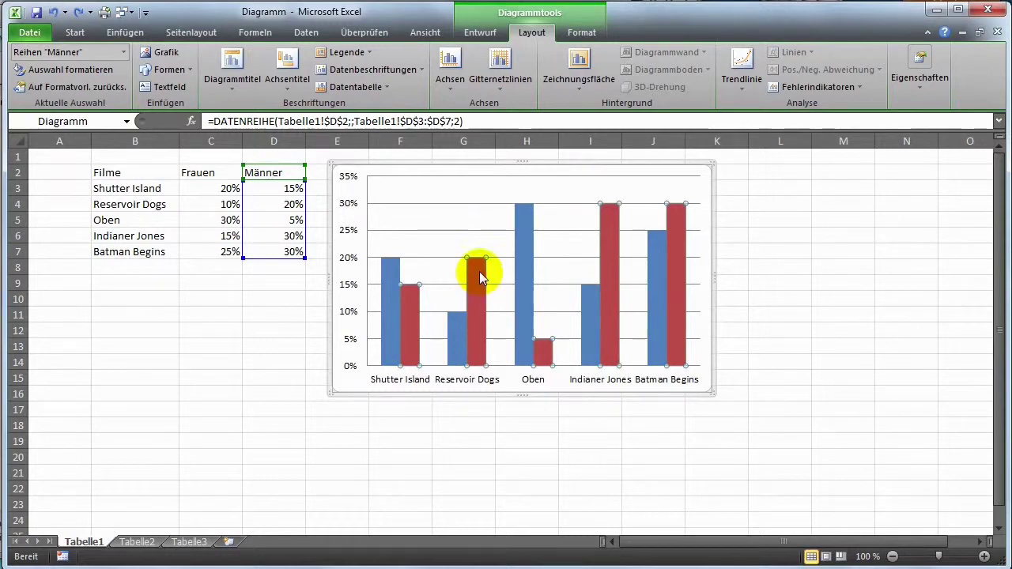
right_click(478, 279)
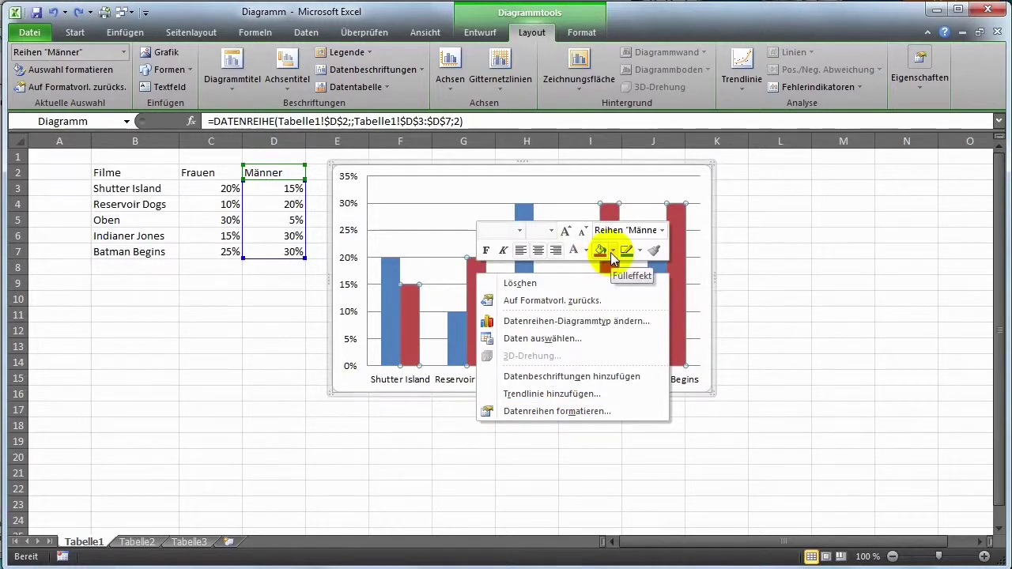
left_click(613, 251)
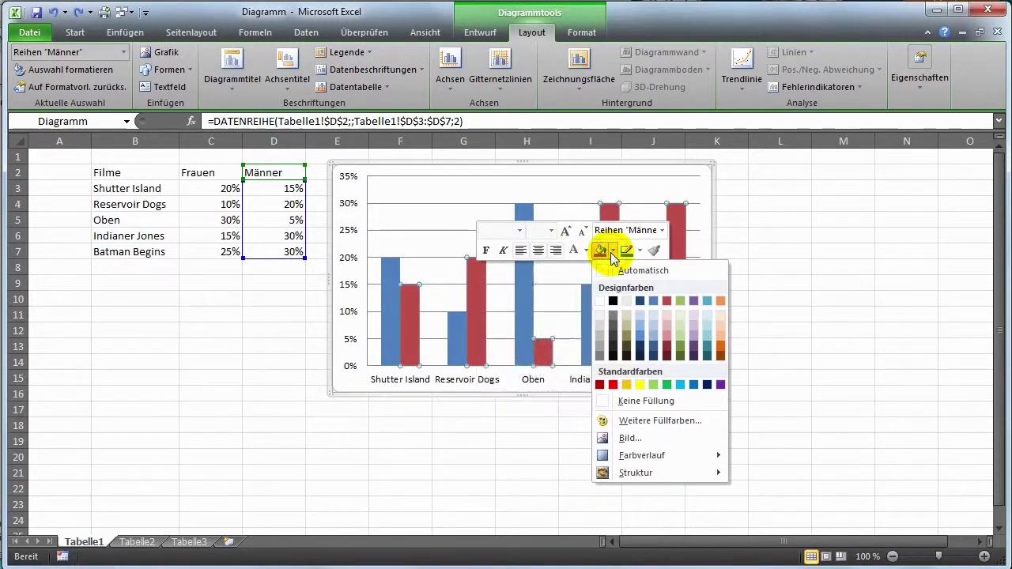
left_click(614, 385)
- Remove the Frauen bars' fill and give them a black outline
left_click(526, 276)
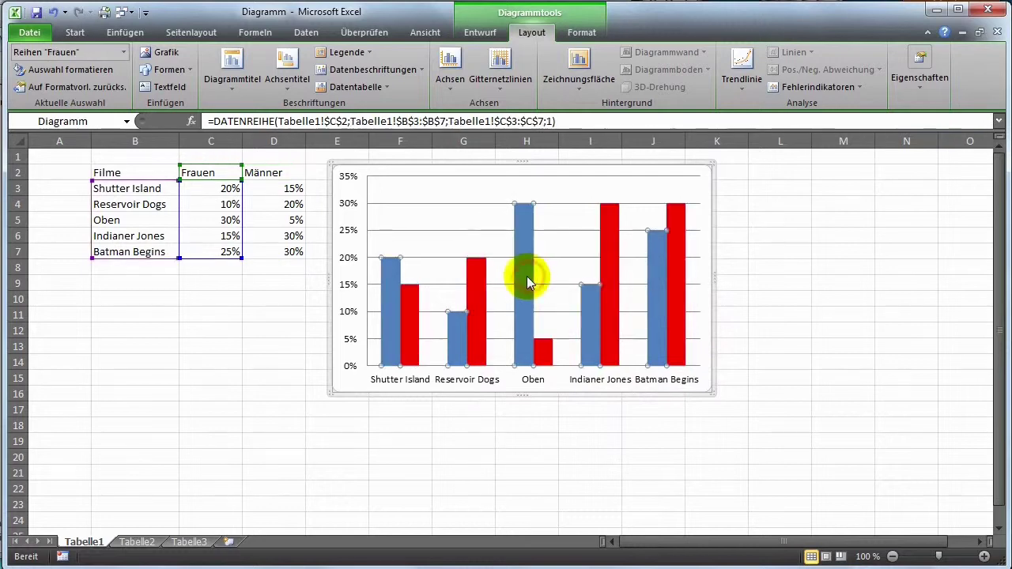
right_click(526, 276)
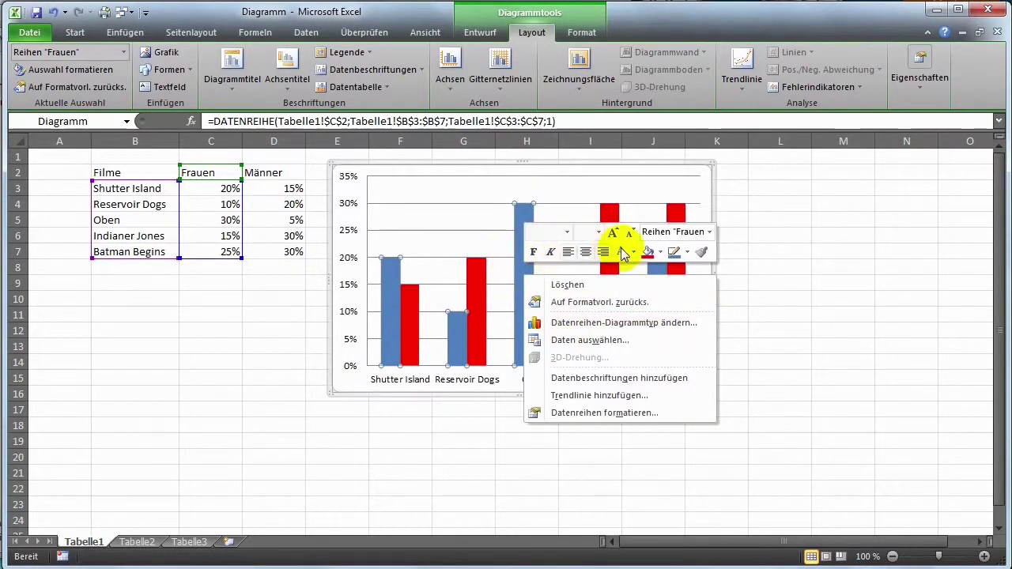
left_click(659, 252)
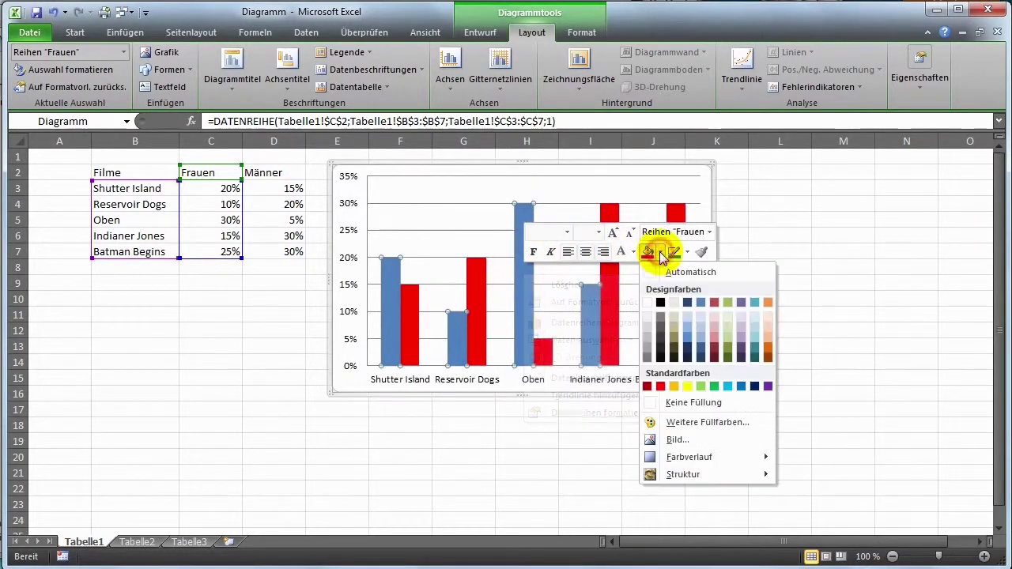
left_click(693, 405)
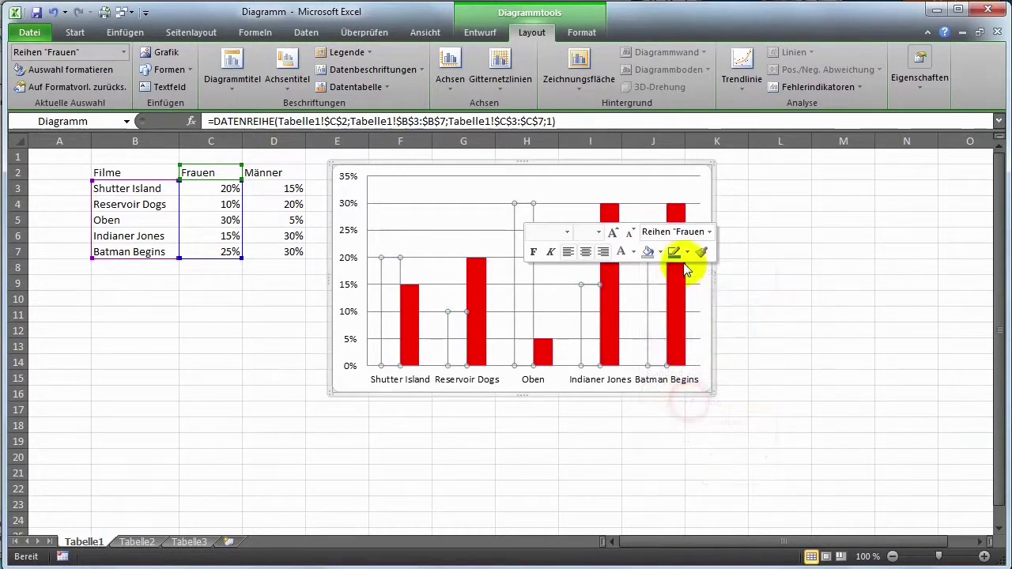
left_click(686, 251)
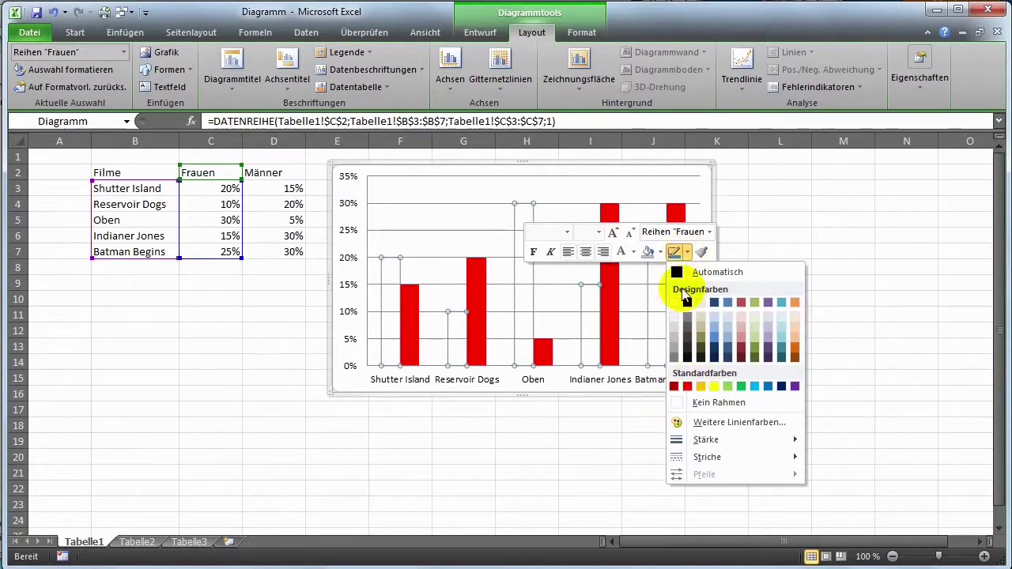
left_click(686, 302)
left_click(754, 239)
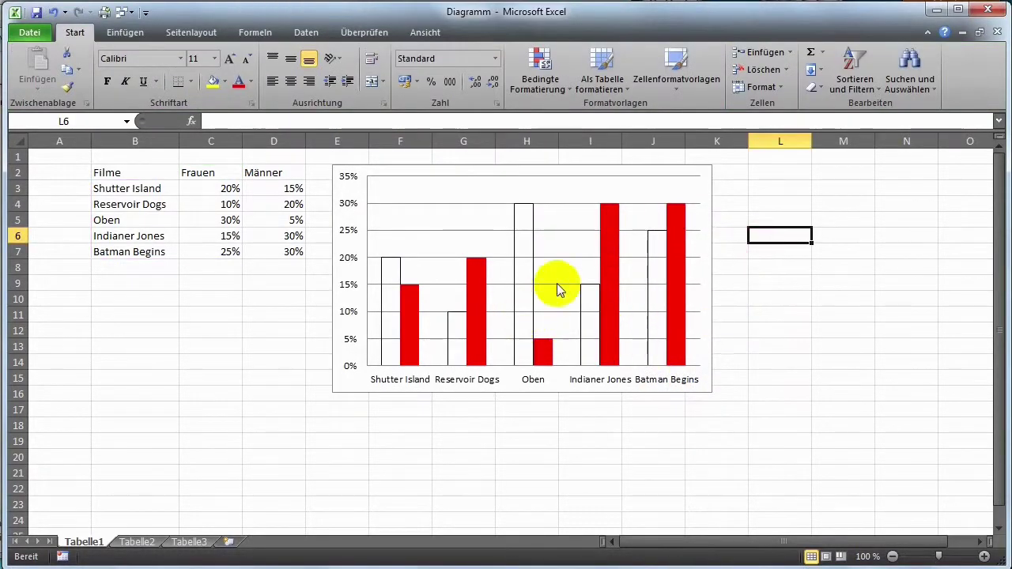
- Fill the Frauen bars with light cyan-blue instead, contrasting with the red Männer bars
right_click(524, 224)
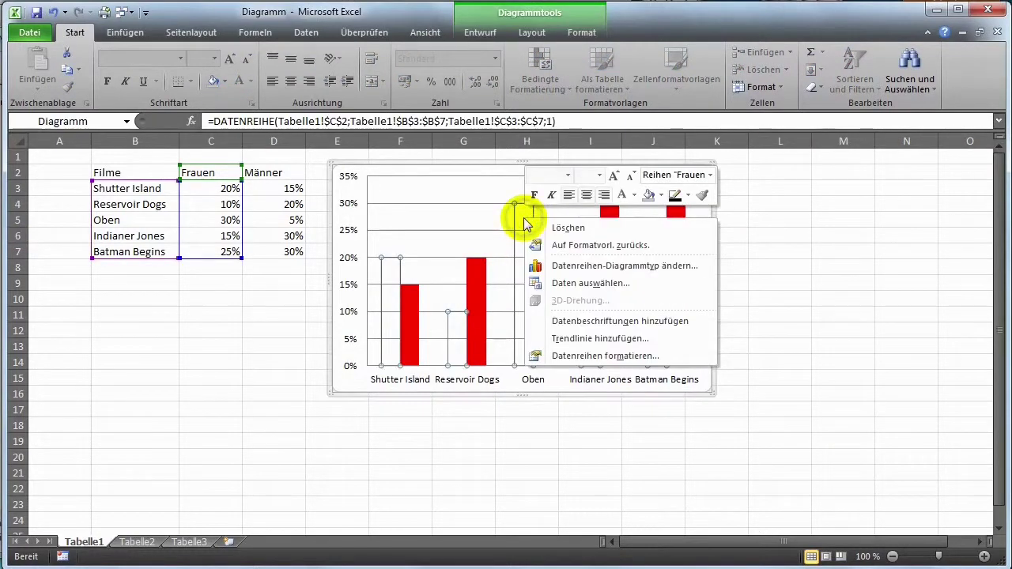
left_click(661, 195)
left_click(728, 329)
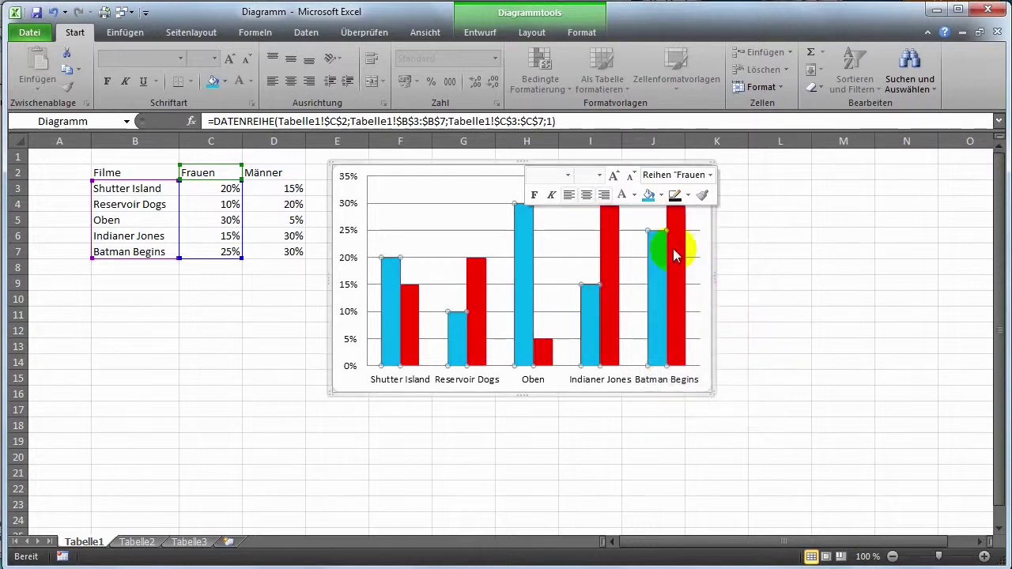
left_click(802, 299)
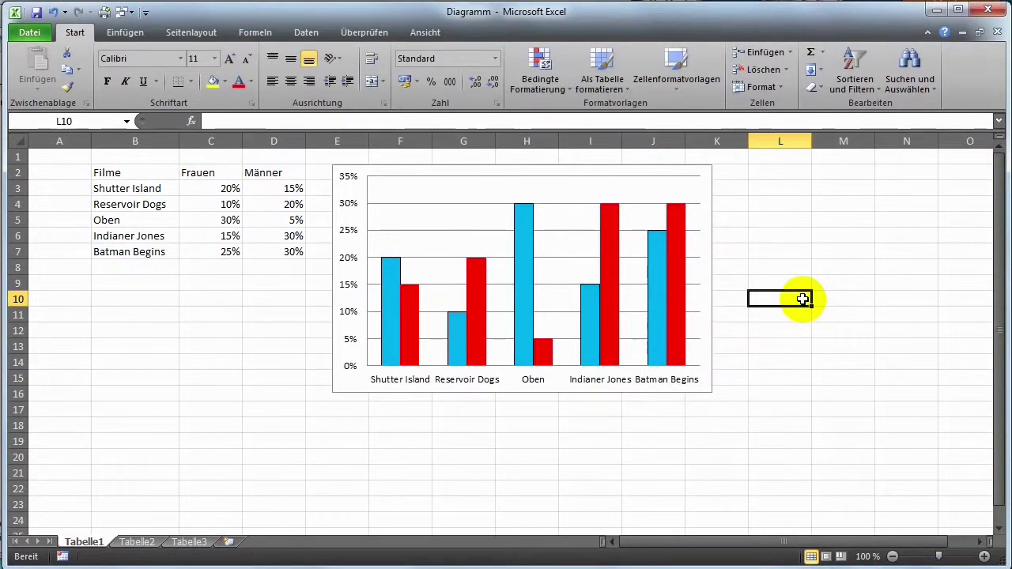
left_click(608, 228)
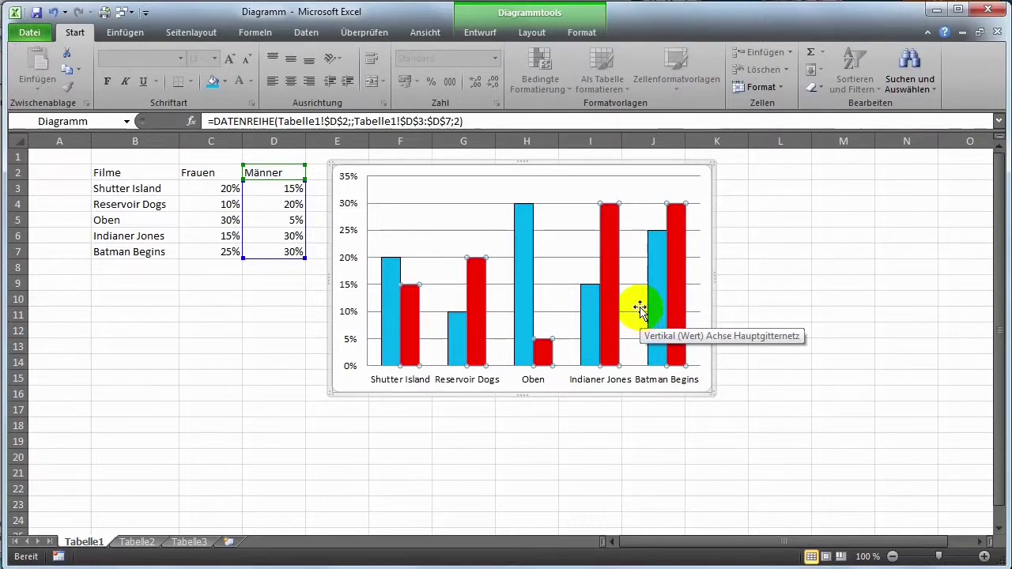
- Step through the Diagrammtools Entwurf, Layout and Format tabs, ending on the chart formatting options
left_click(477, 32)
left_click(523, 32)
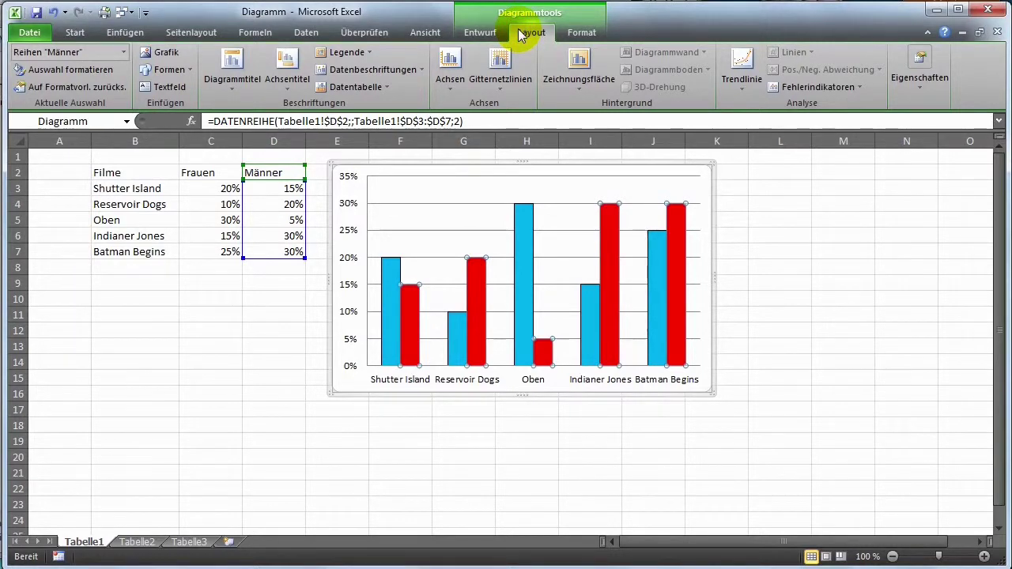
left_click(594, 30)
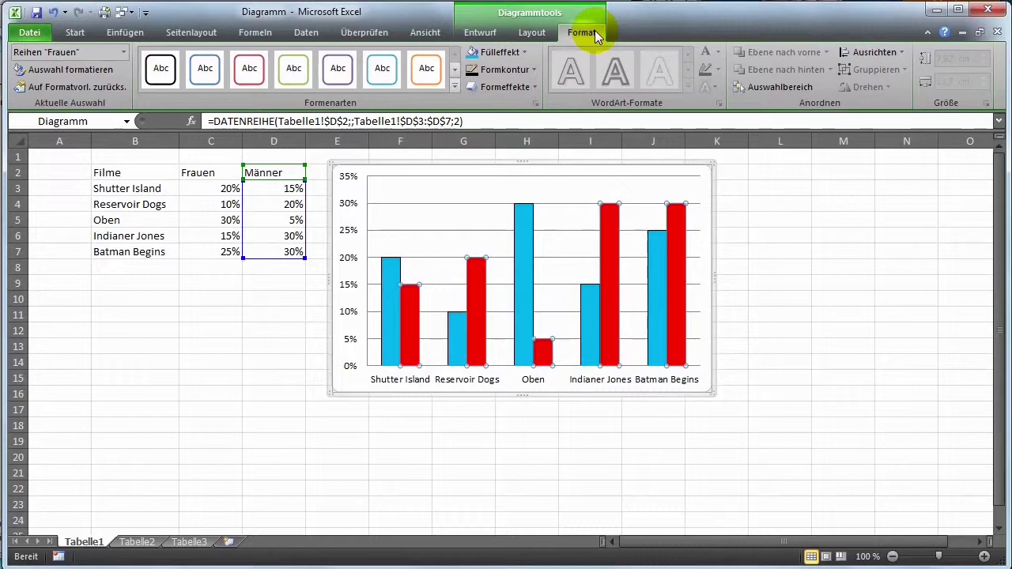
- Change the chart type to the first Kreis type, a flat pie of the Frauen percentages
right_click(599, 172)
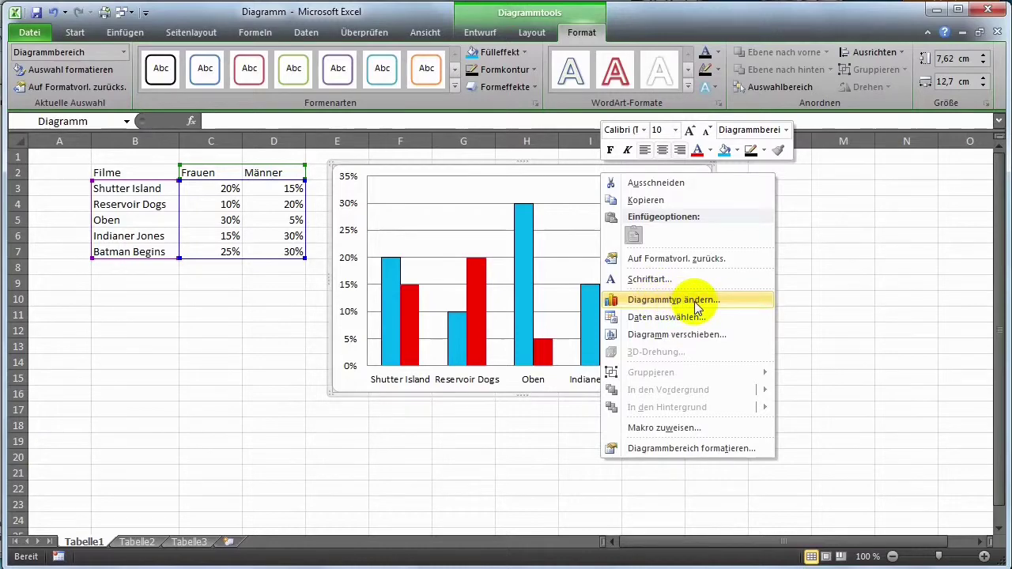
left_click(696, 303)
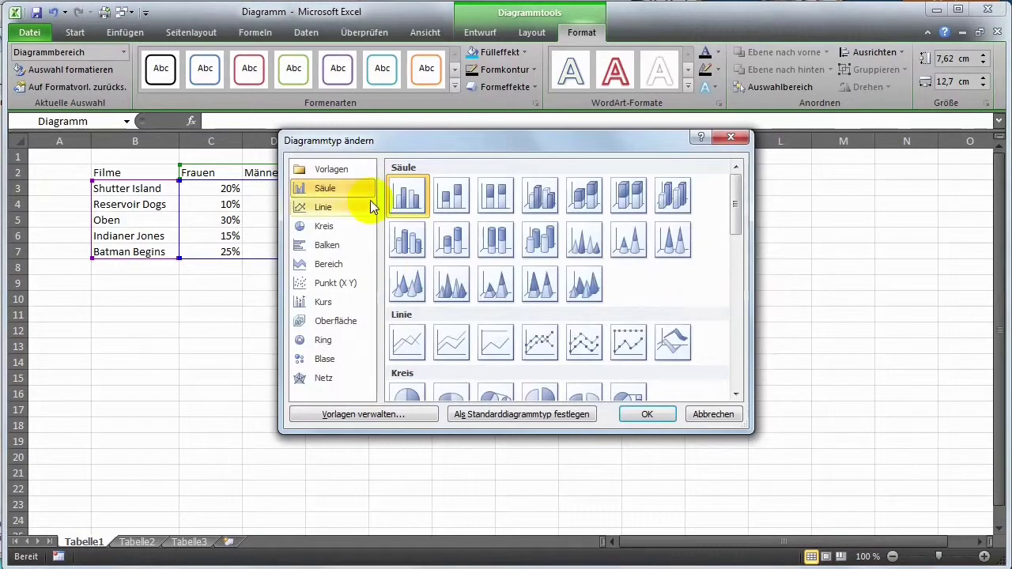
left_click(327, 228)
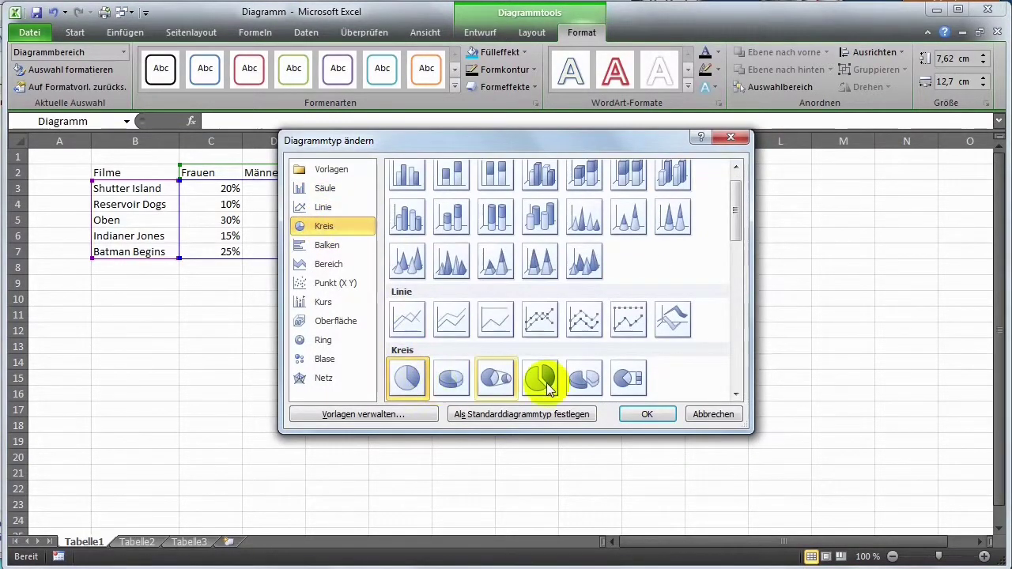
left_click(645, 413)
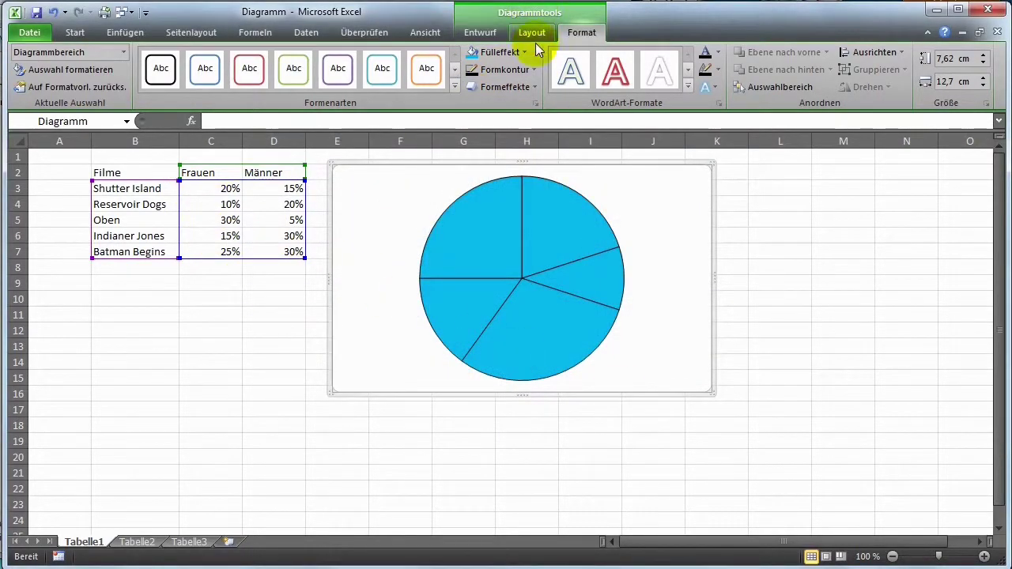
left_click(480, 34)
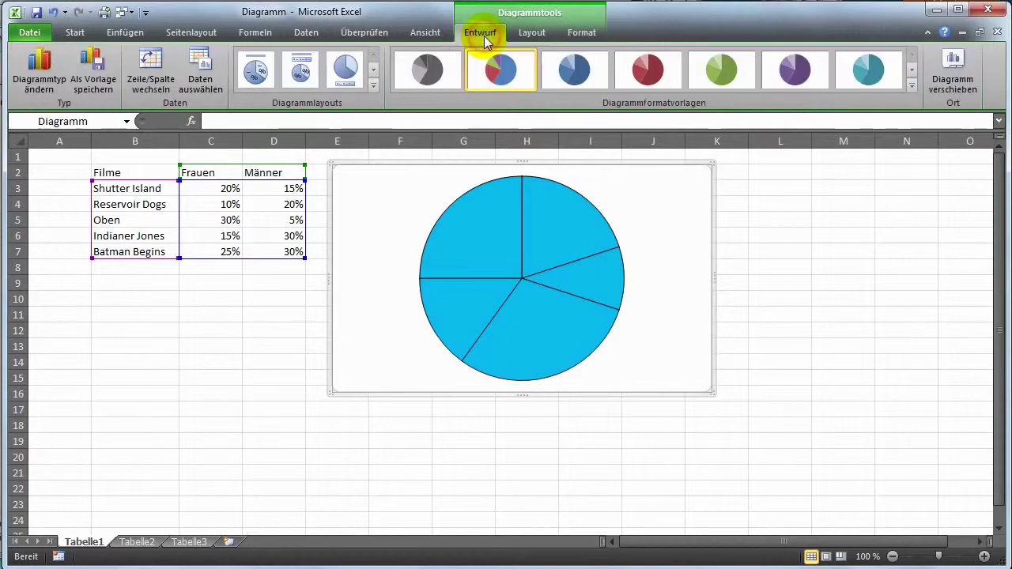
- Switch the chart to the 3D cylinder column type under Säule
left_click(37, 64)
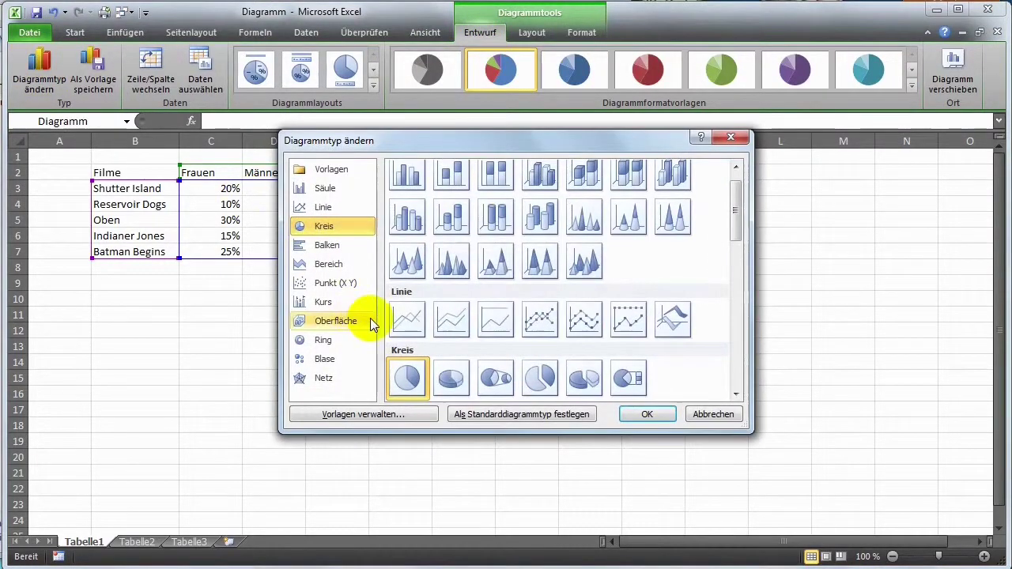
left_click(550, 225)
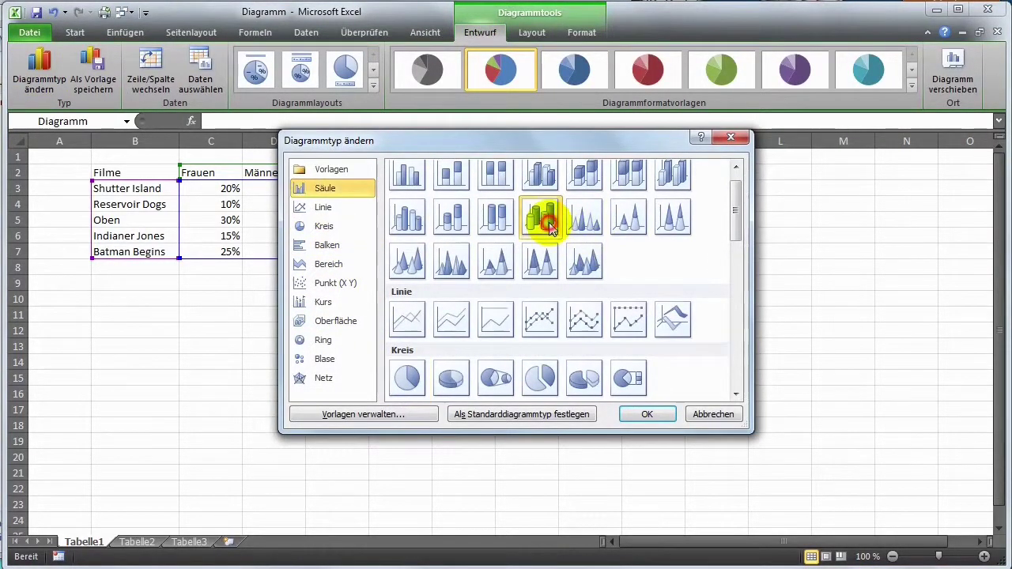
left_click(648, 414)
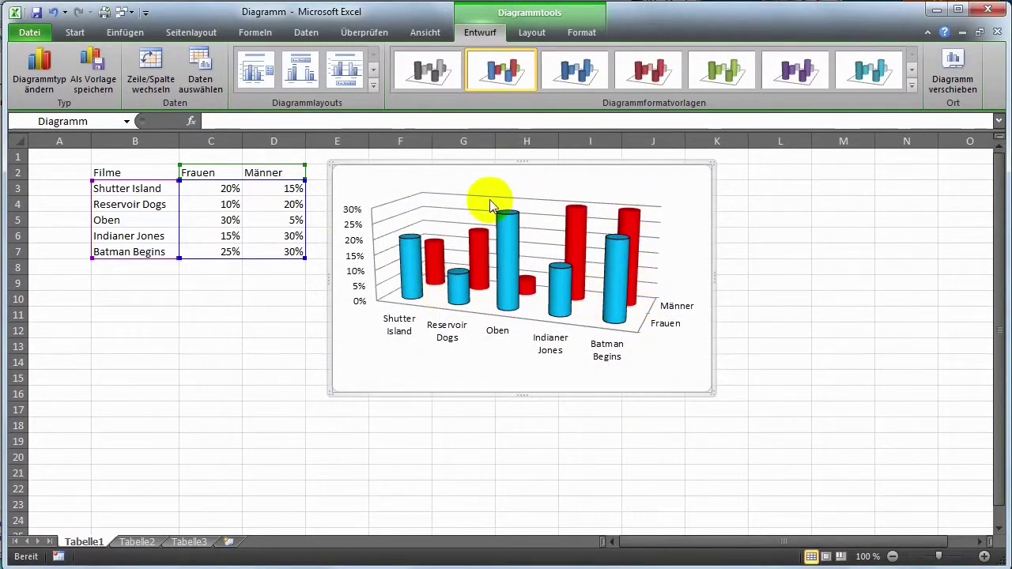
mouse_move(506, 261)
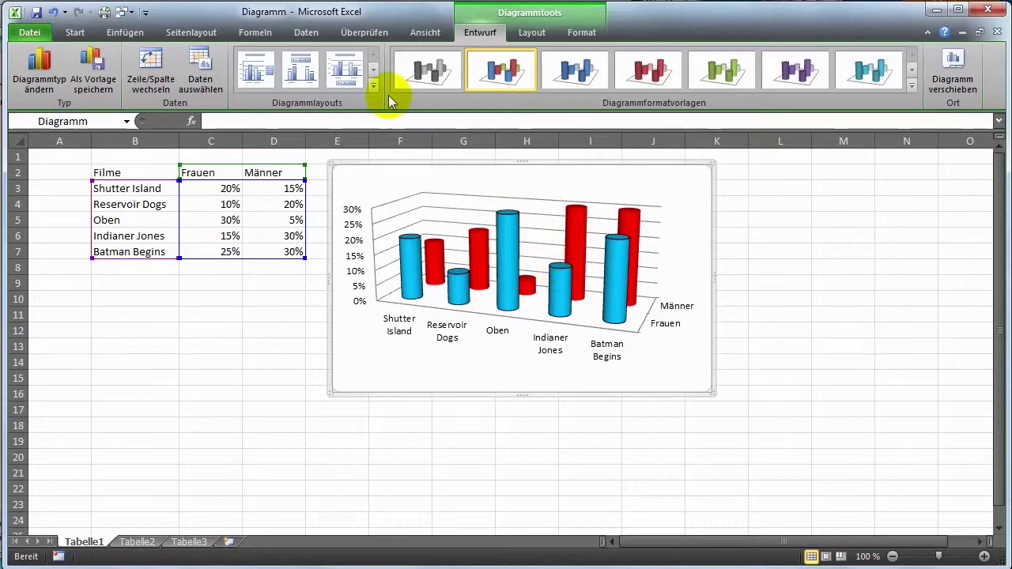
- Trial the 3D line chart type, then return to the flat clustered column chart and select the chart area
left_click(38, 71)
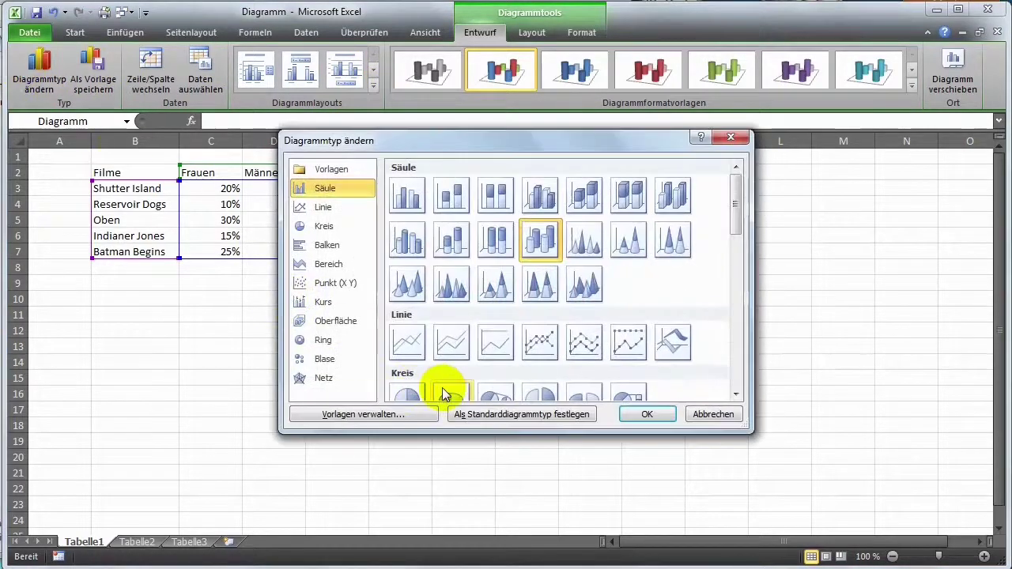
left_click(671, 338)
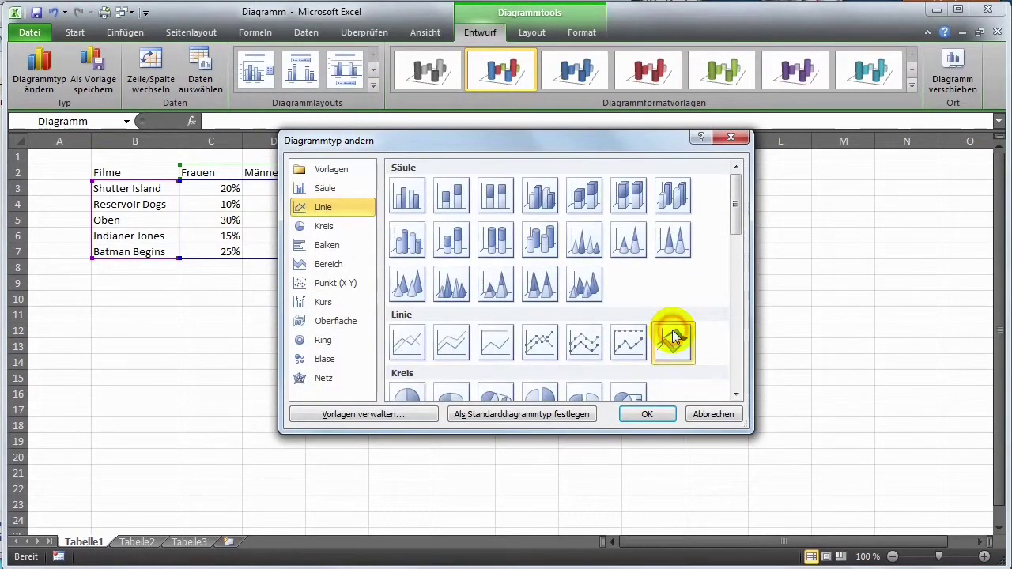
left_click(647, 414)
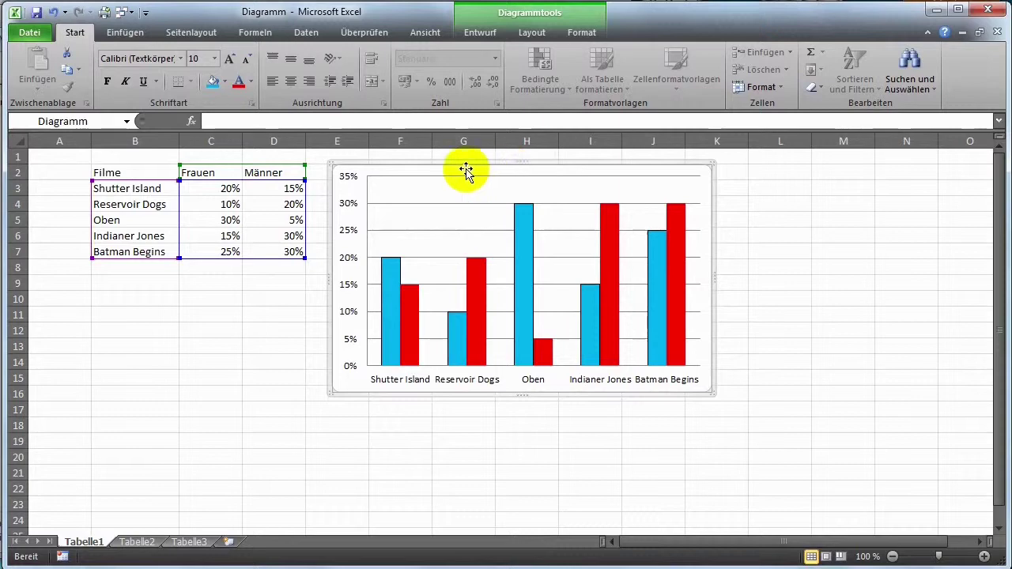
left_click(377, 164)
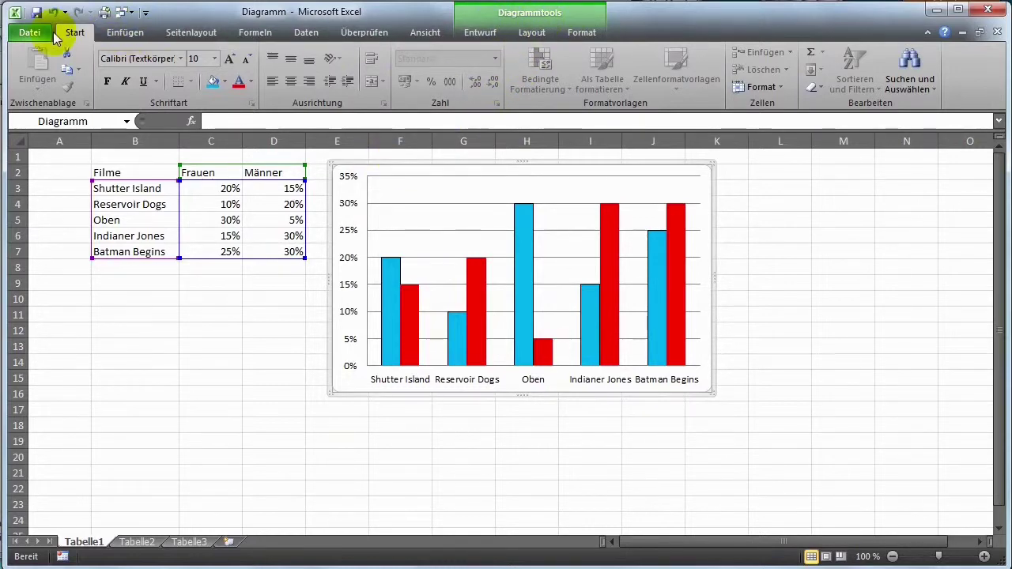
left_click(39, 32)
left_click(56, 247)
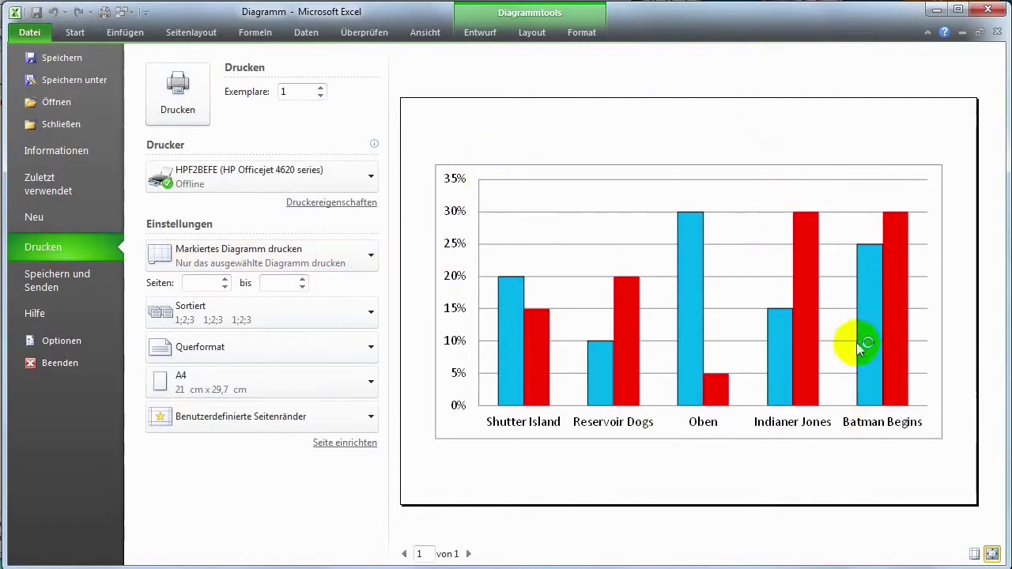
left_click(75, 32)
left_click(165, 315)
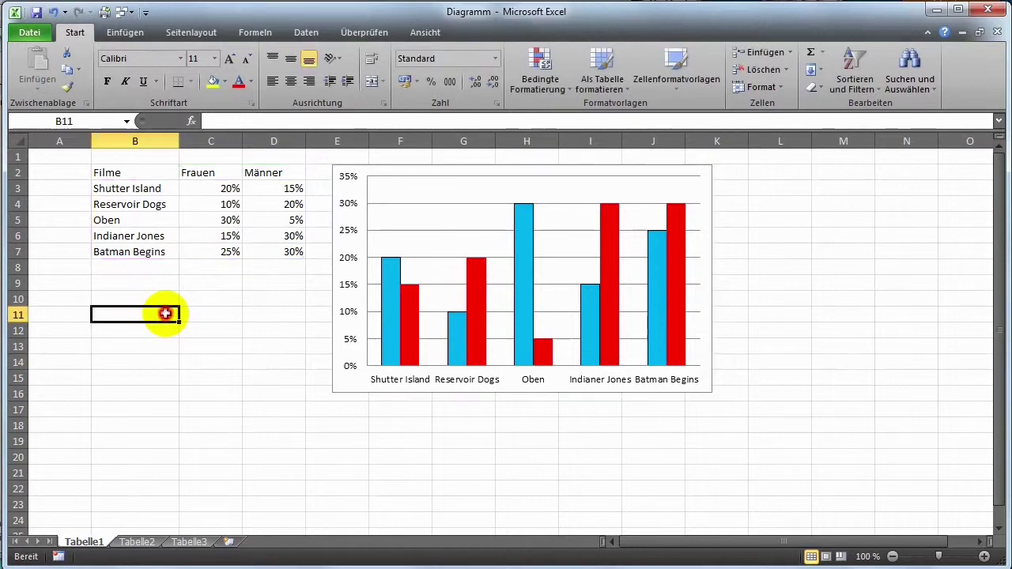
left_click(31, 31)
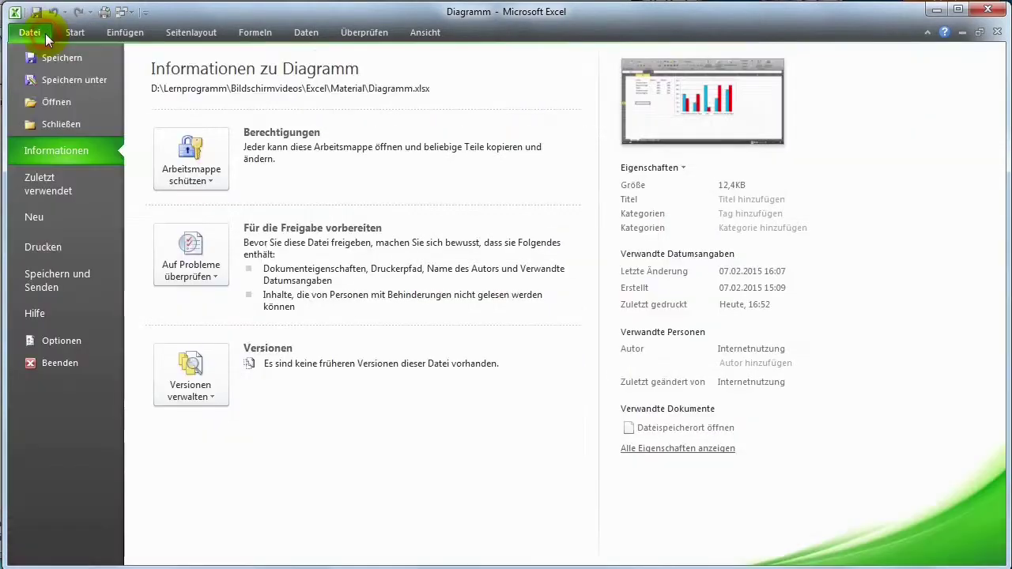
left_click(65, 247)
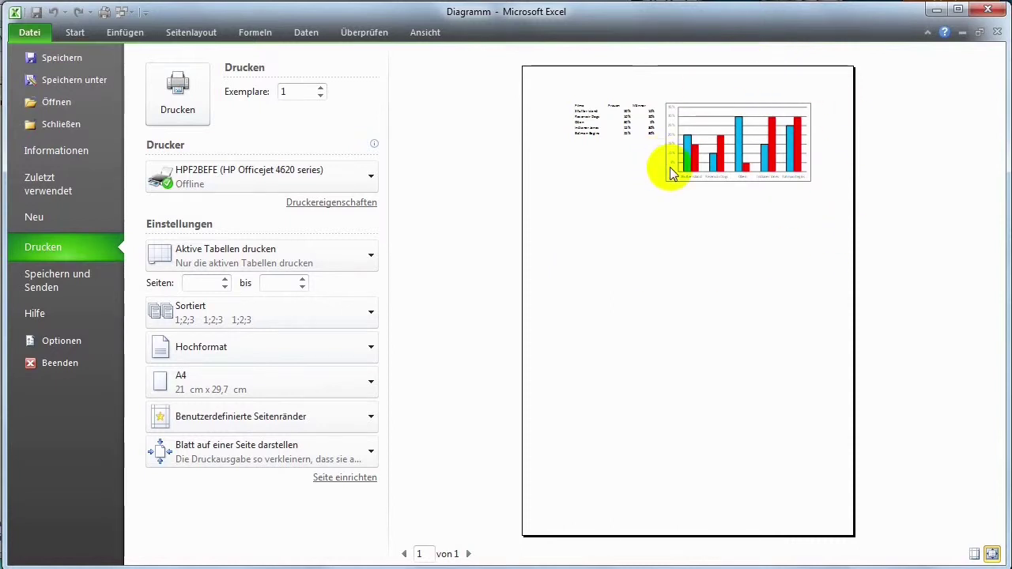
left_click(267, 455)
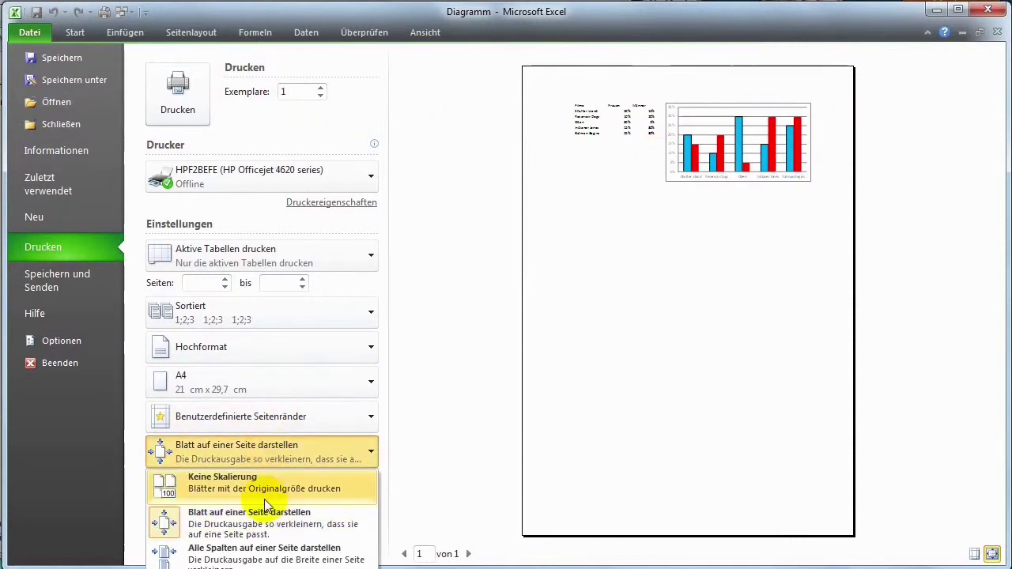
left_click(246, 487)
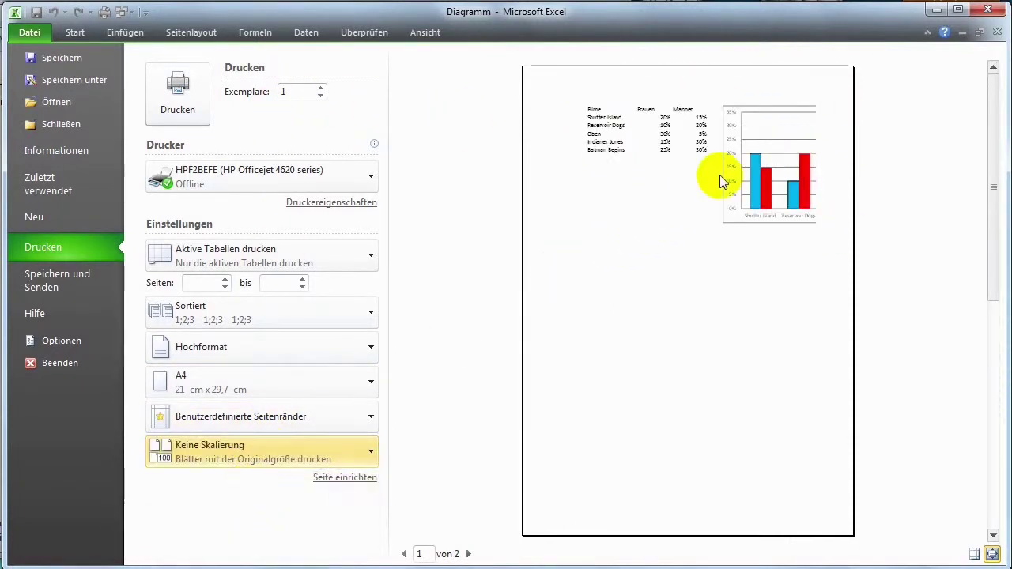
left_click(324, 453)
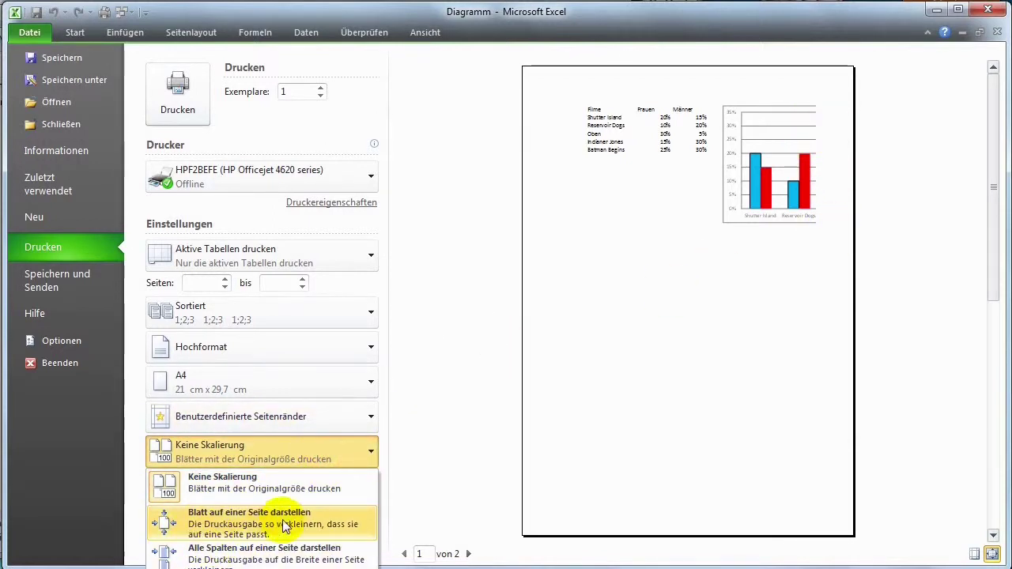
left_click(251, 525)
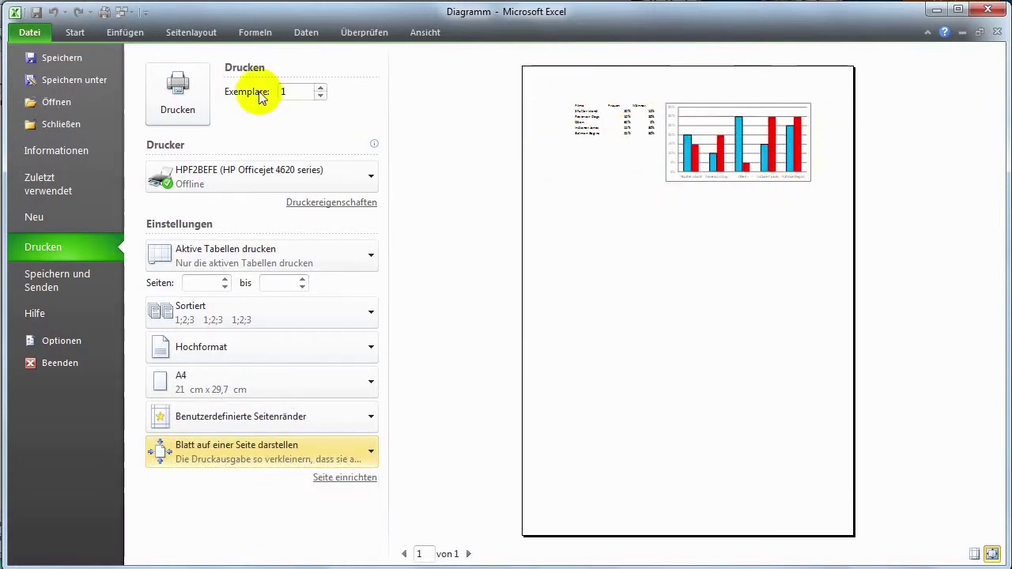
left_click(81, 31)
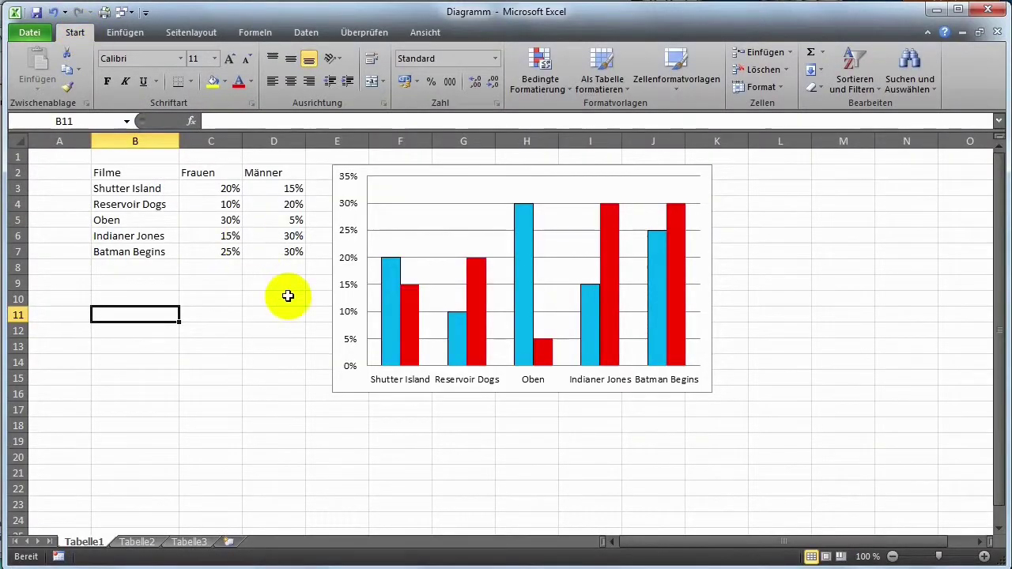